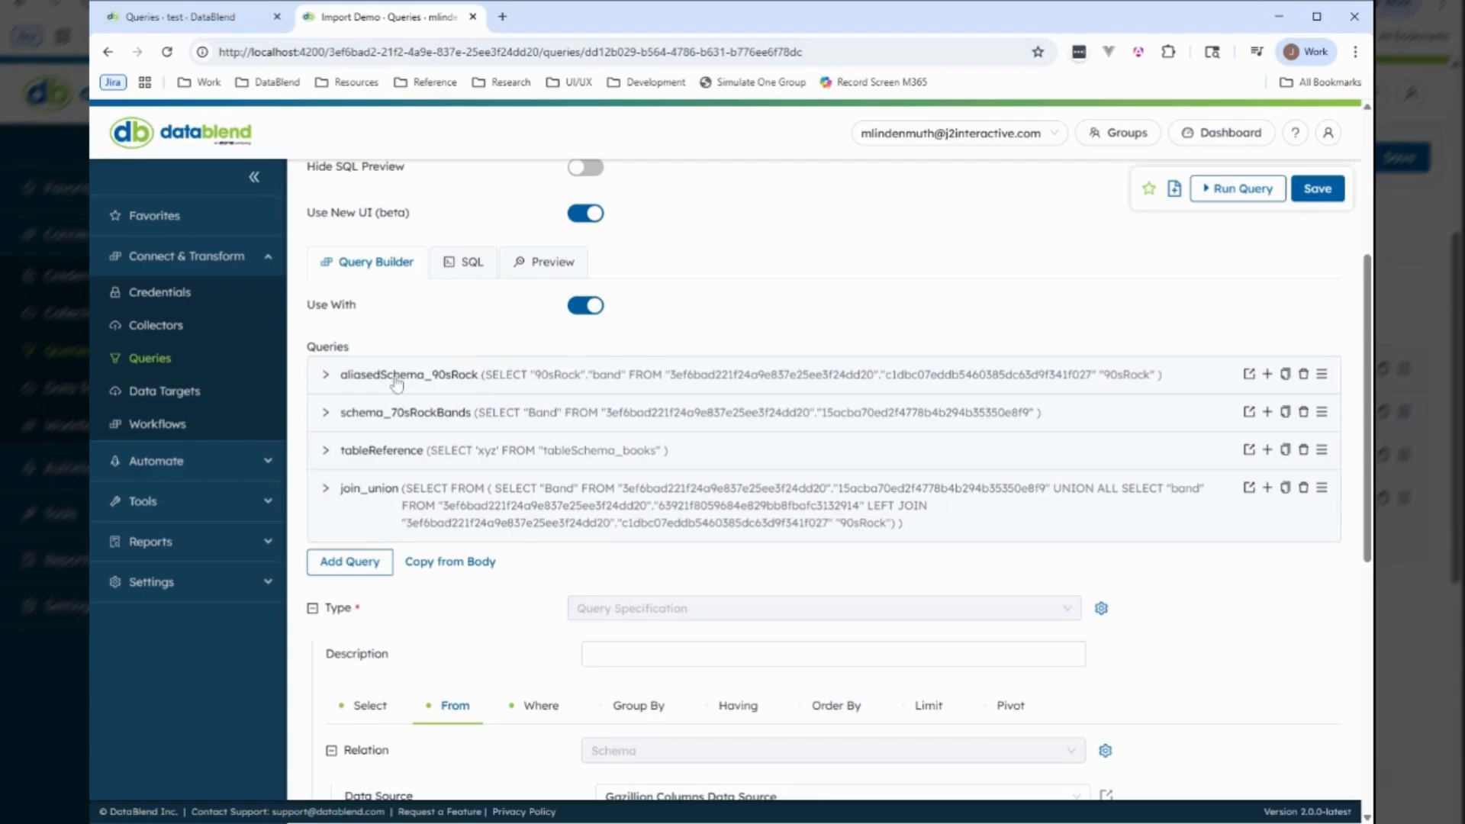
Step: Examine the Import Demo query's aliasedSchema_90sRock and tableReference subqueries and the main query's From relation
left_click(486, 381)
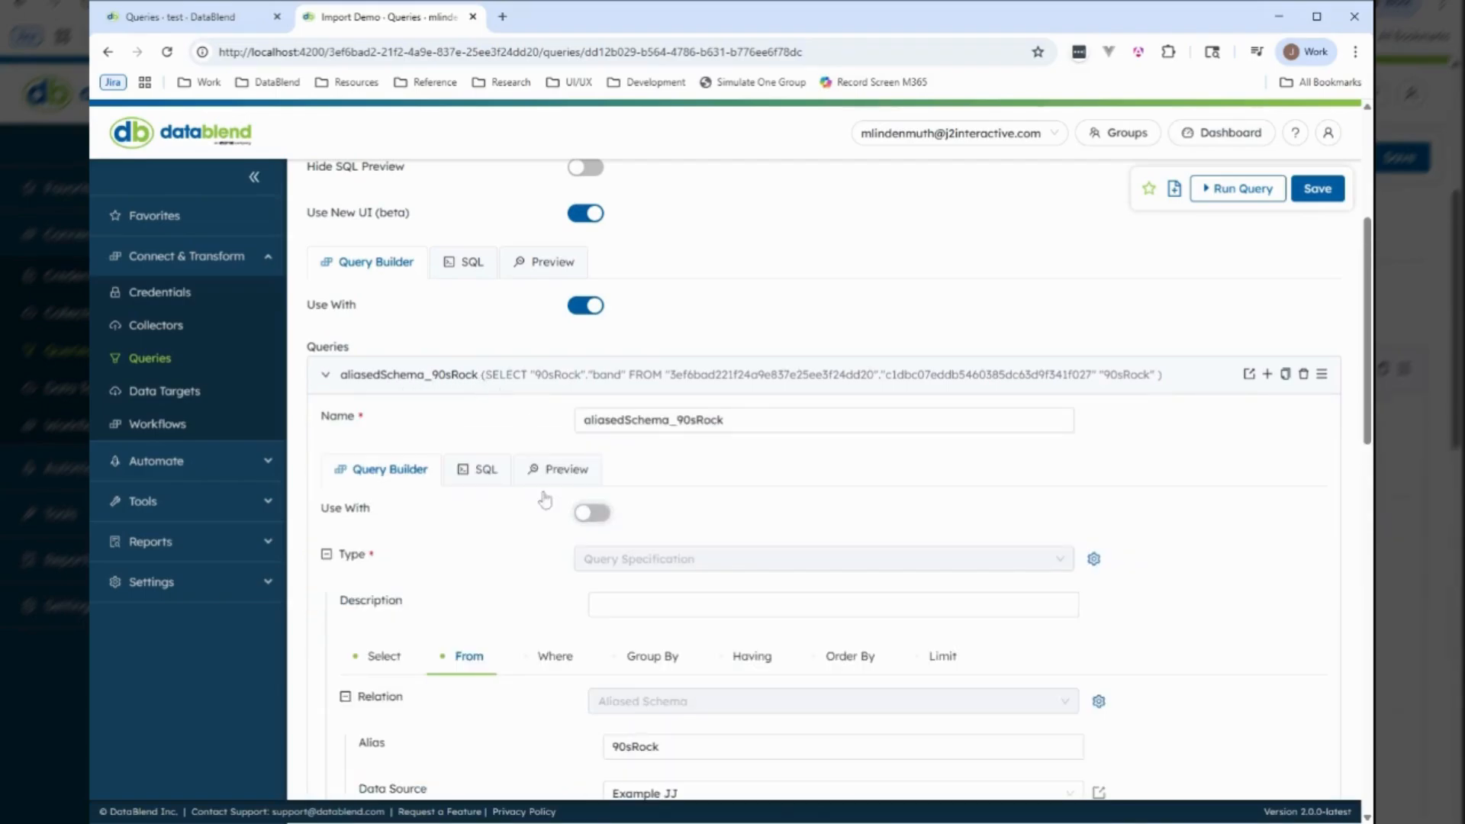
scroll(483, 670, "down", 3)
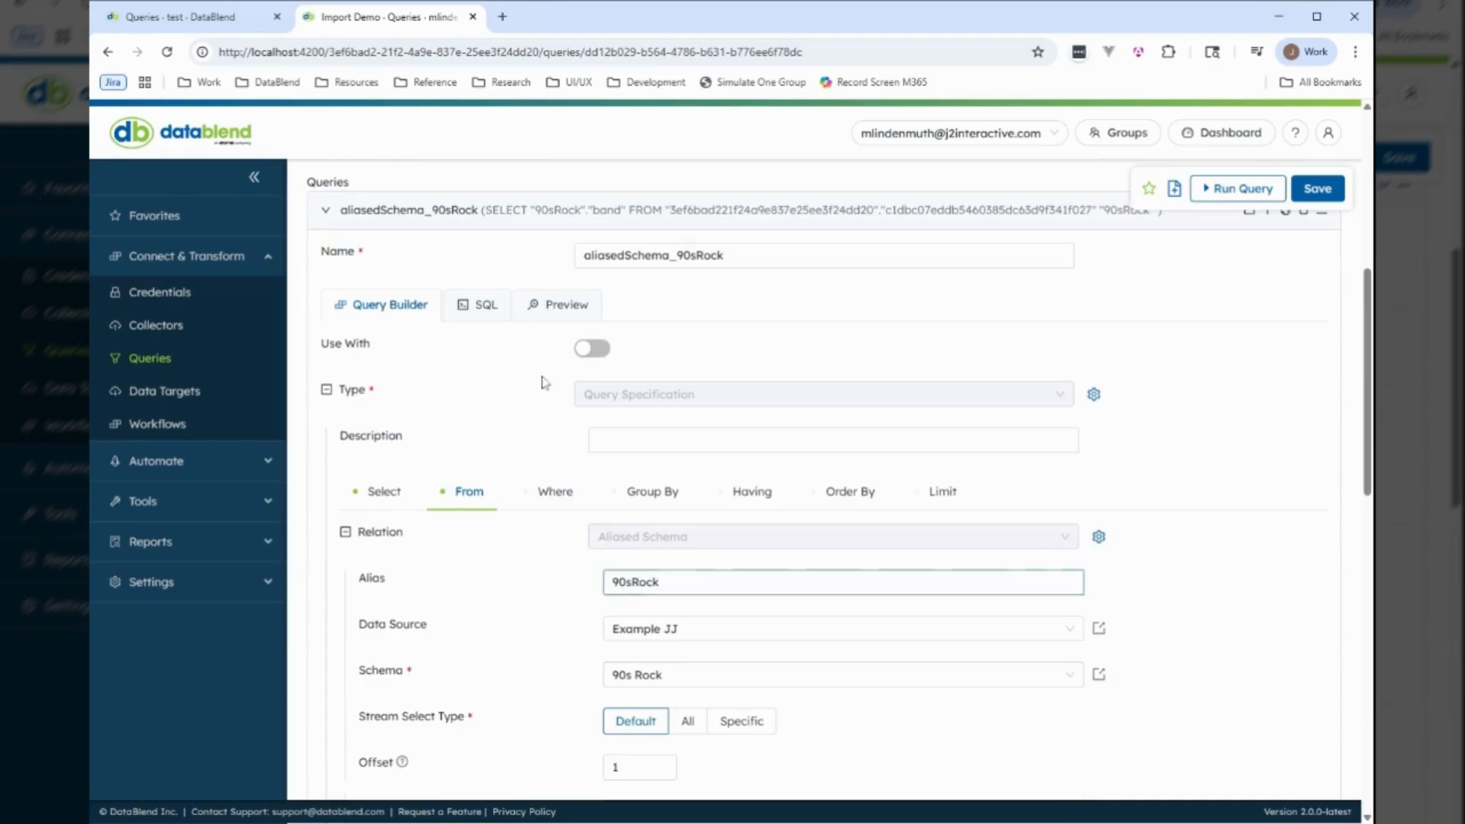
scroll(511, 361, "up", 2)
left_click(467, 377)
scroll(436, 420, "down", 1)
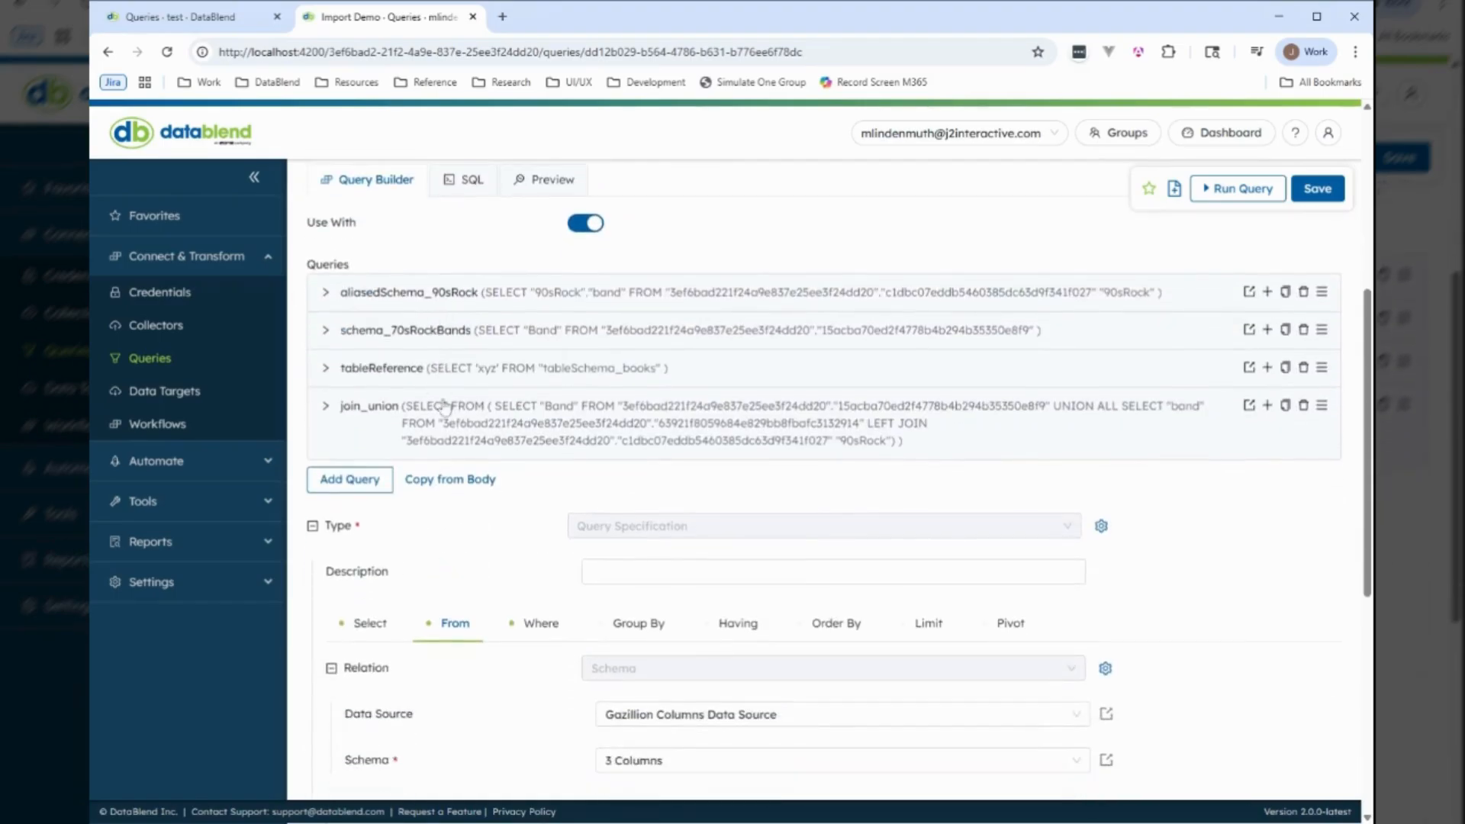
left_click(421, 374)
scroll(451, 434, "down", 2)
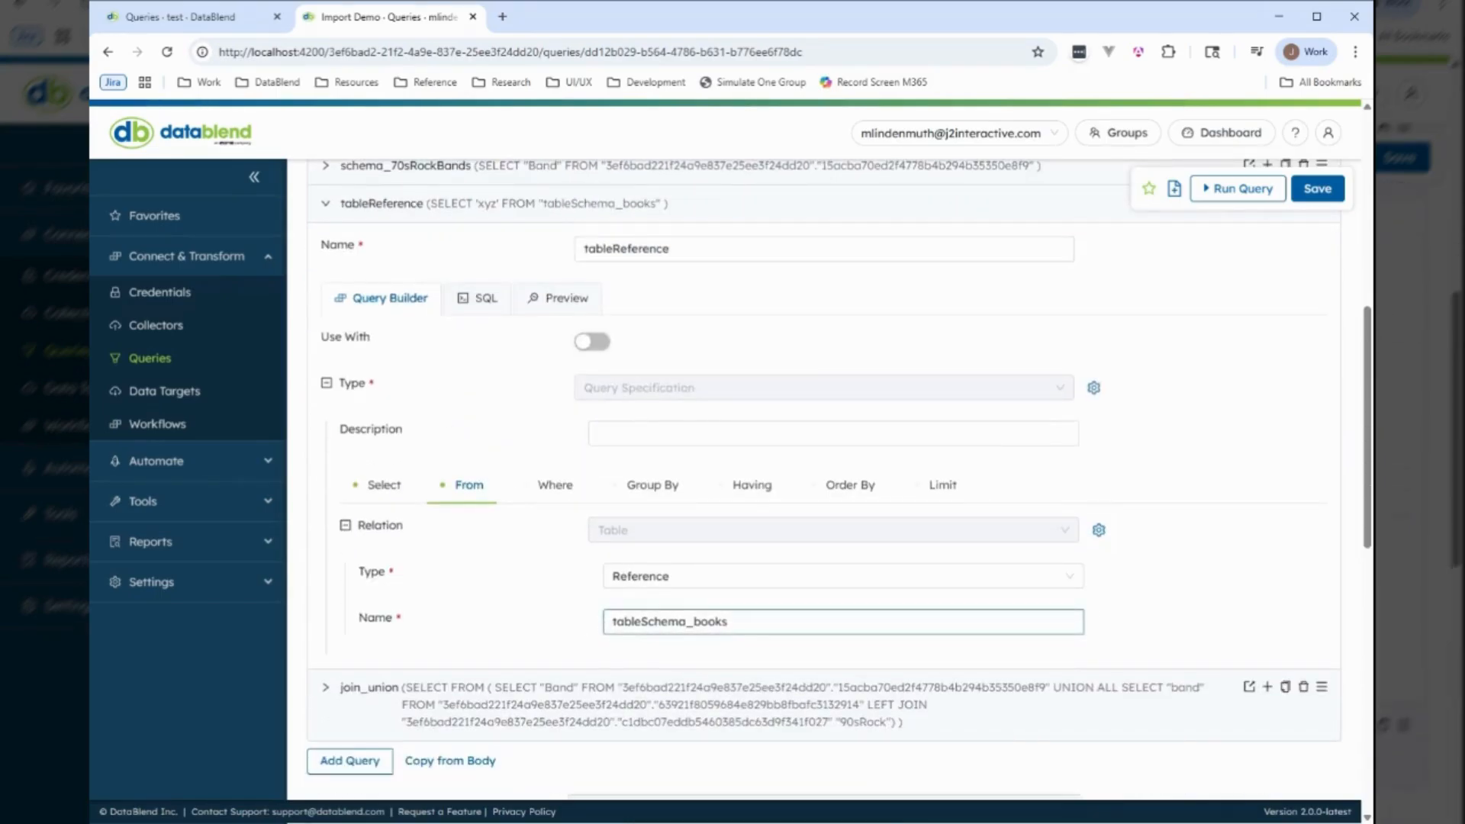
scroll(534, 614, "up", 1)
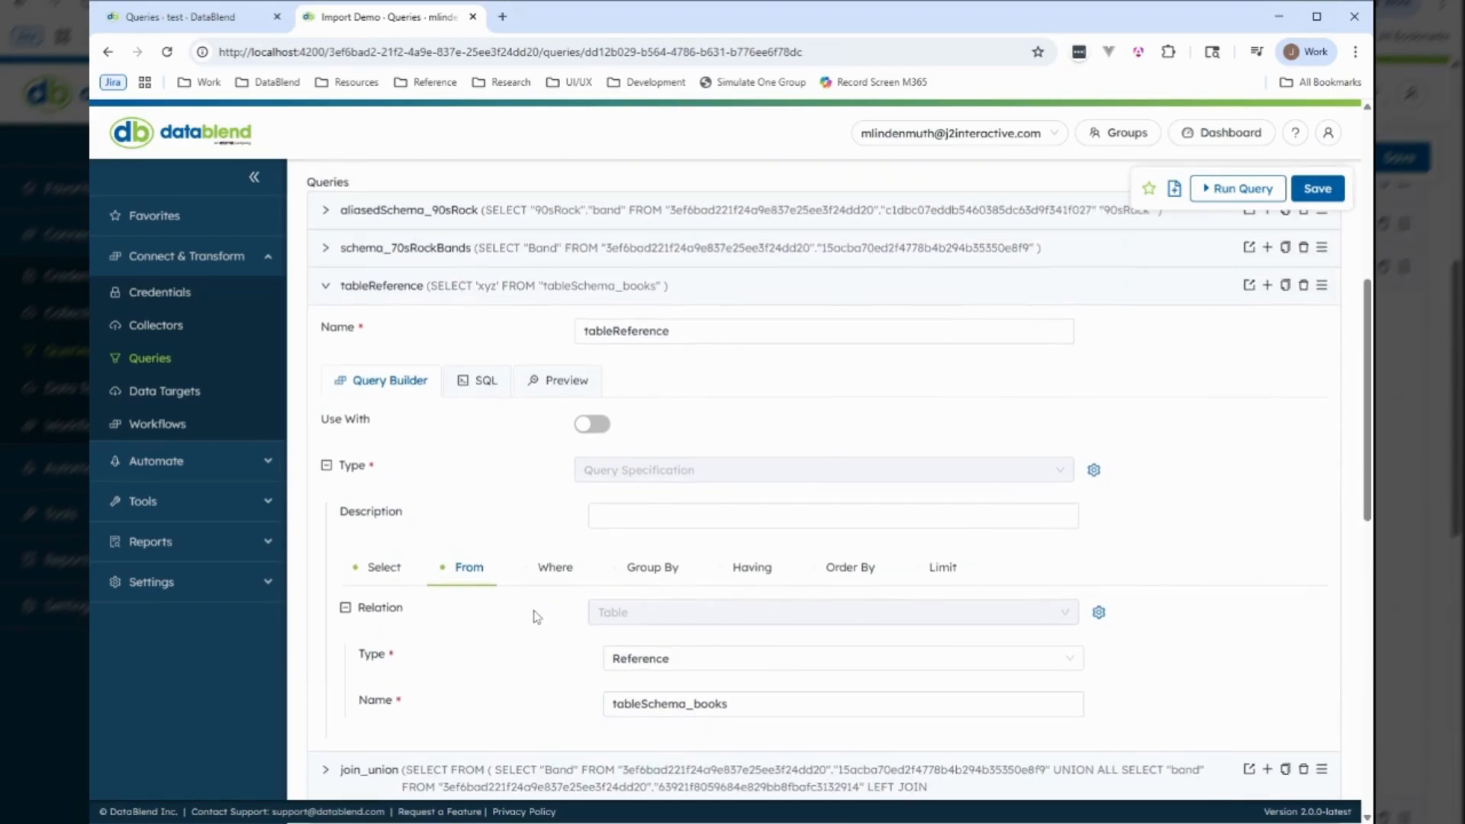
left_click(470, 302)
scroll(435, 349, "down", 2)
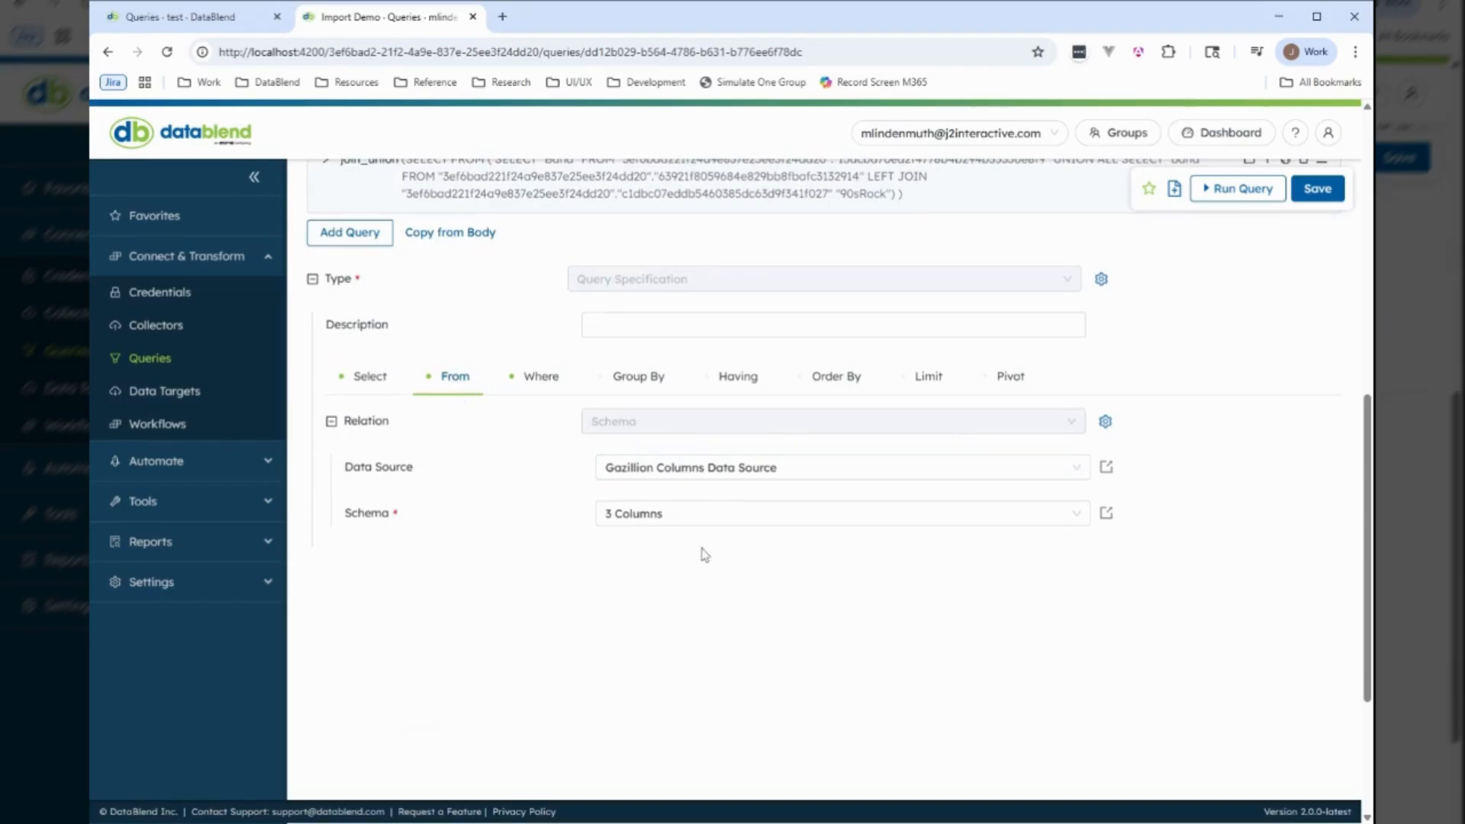
scroll(497, 509, "up", 8)
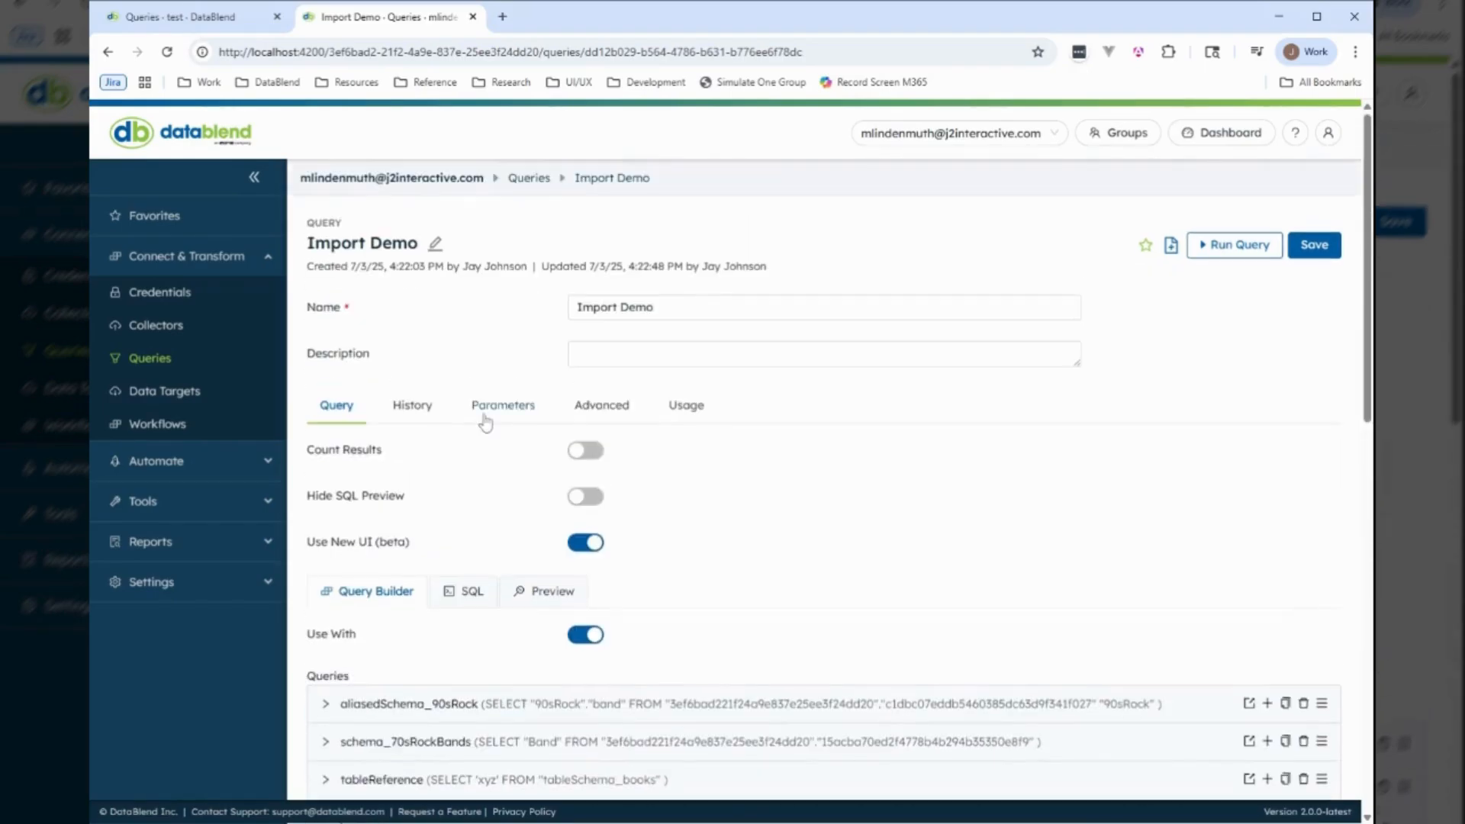
Step: Switch to the test group's queries, search for "import demo" as the query to import, select Import Demo and start the import
left_click(199, 24)
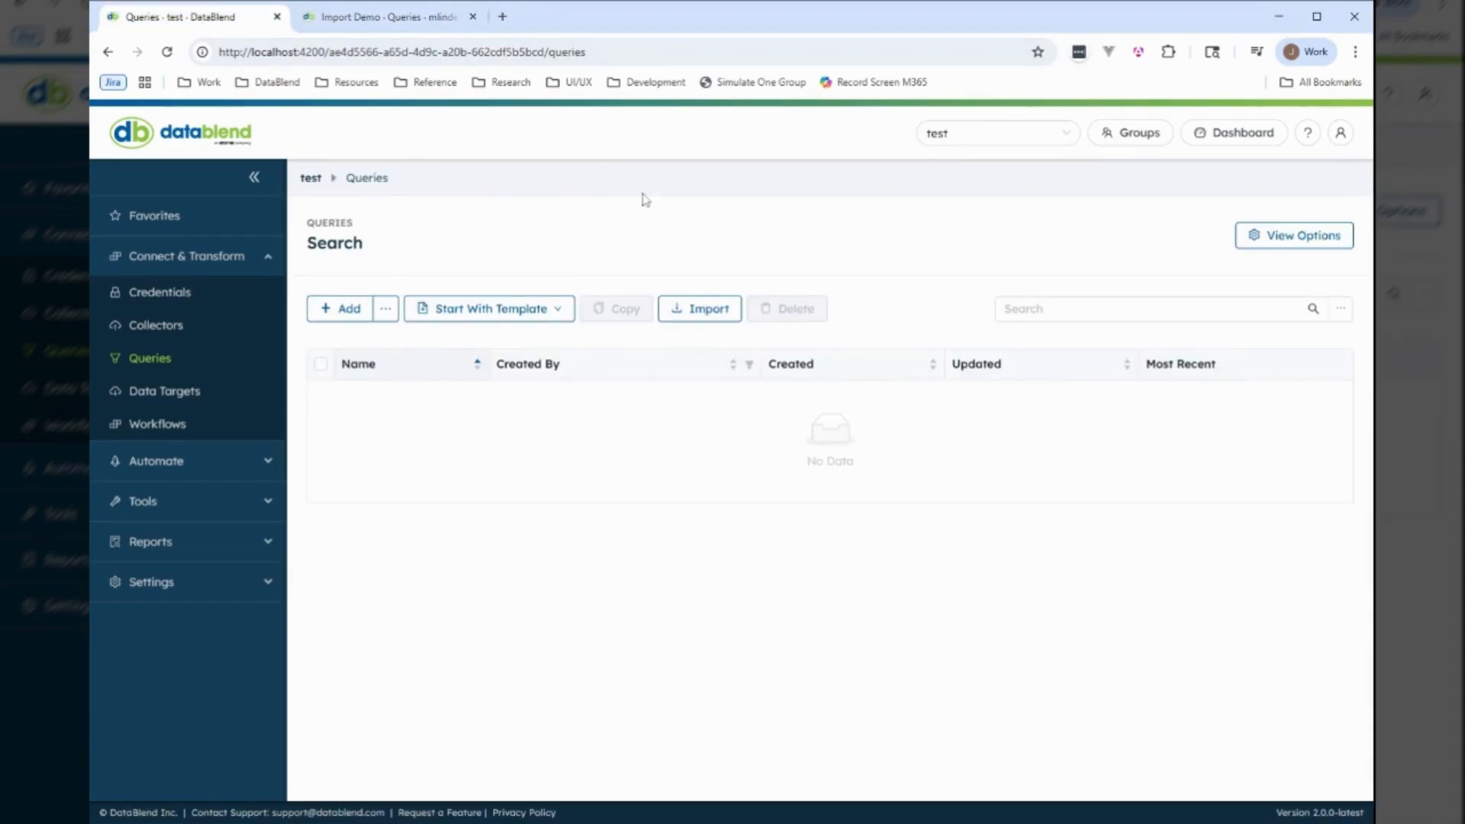
left_click(708, 318)
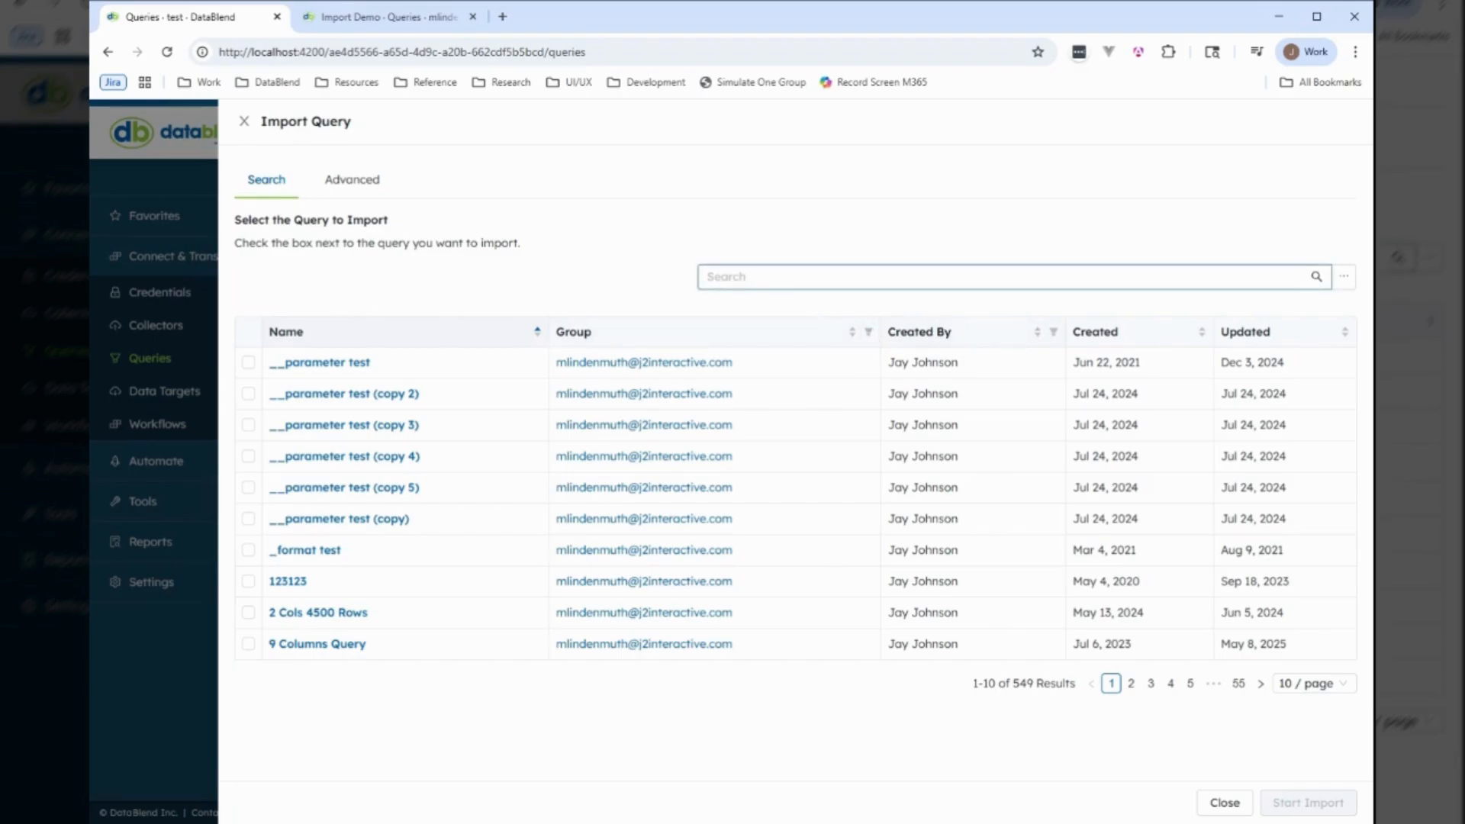
left_click(1308, 276)
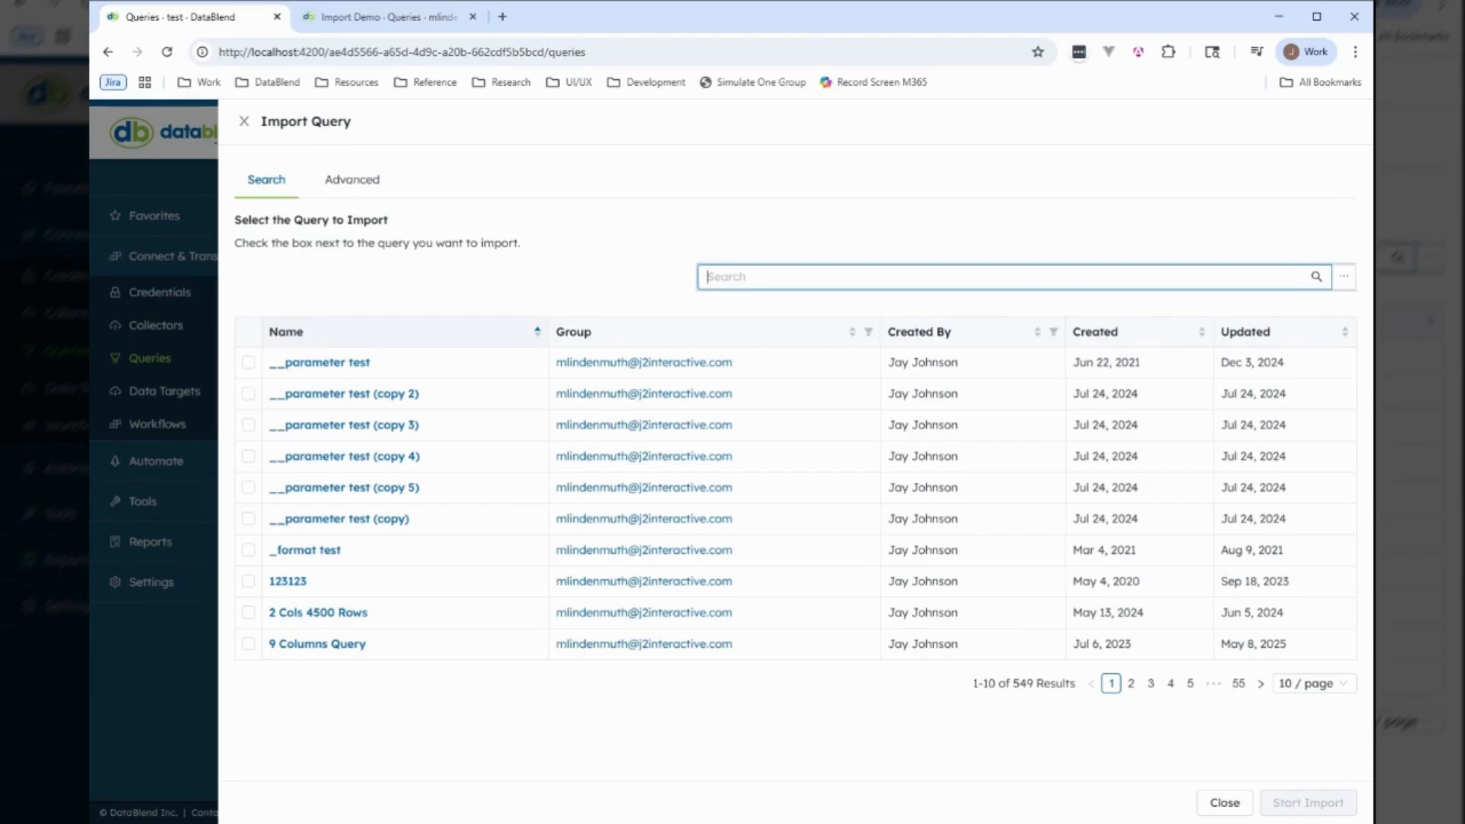
type("import demo")
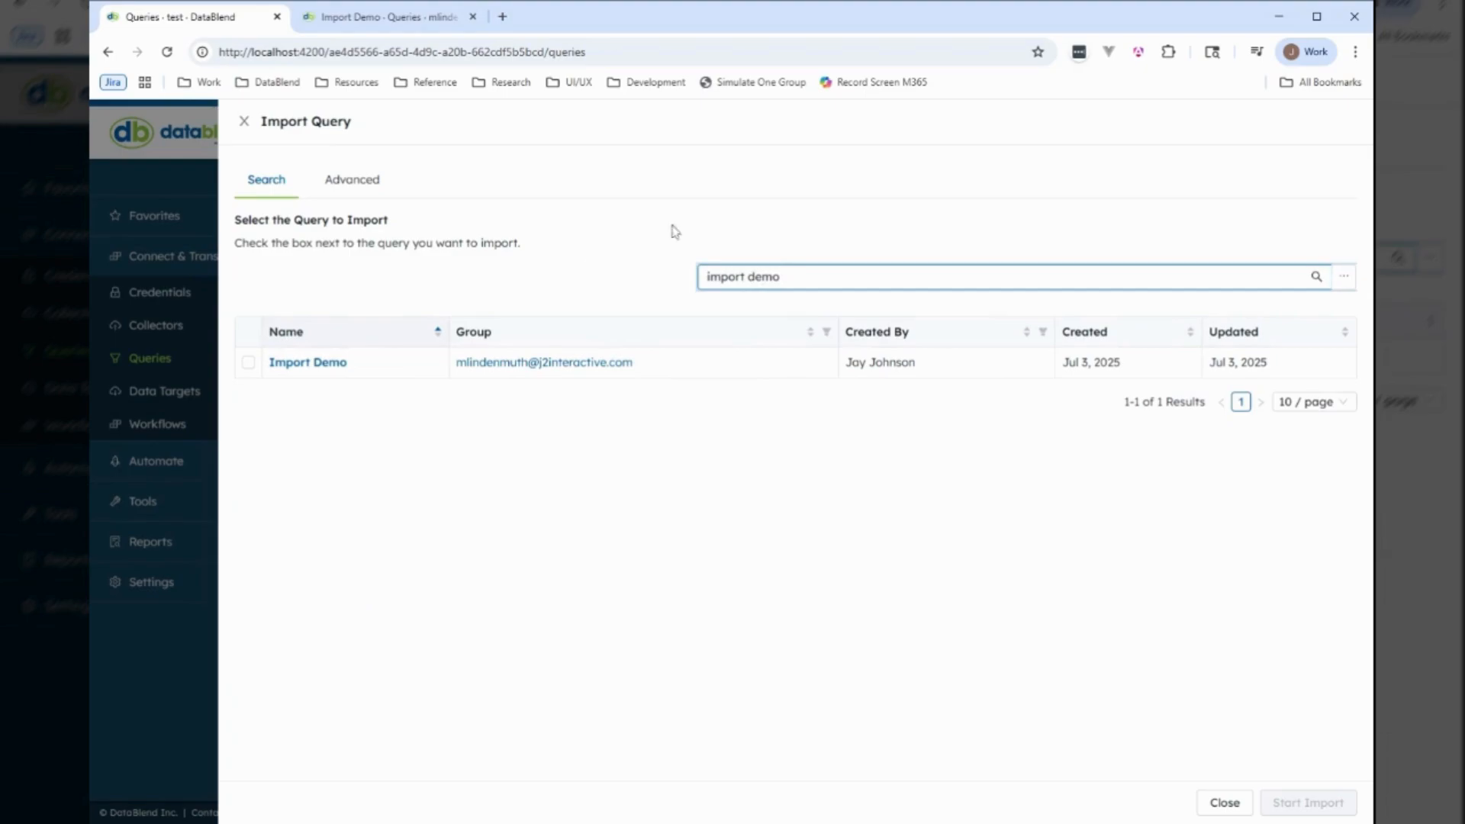
left_click(248, 363)
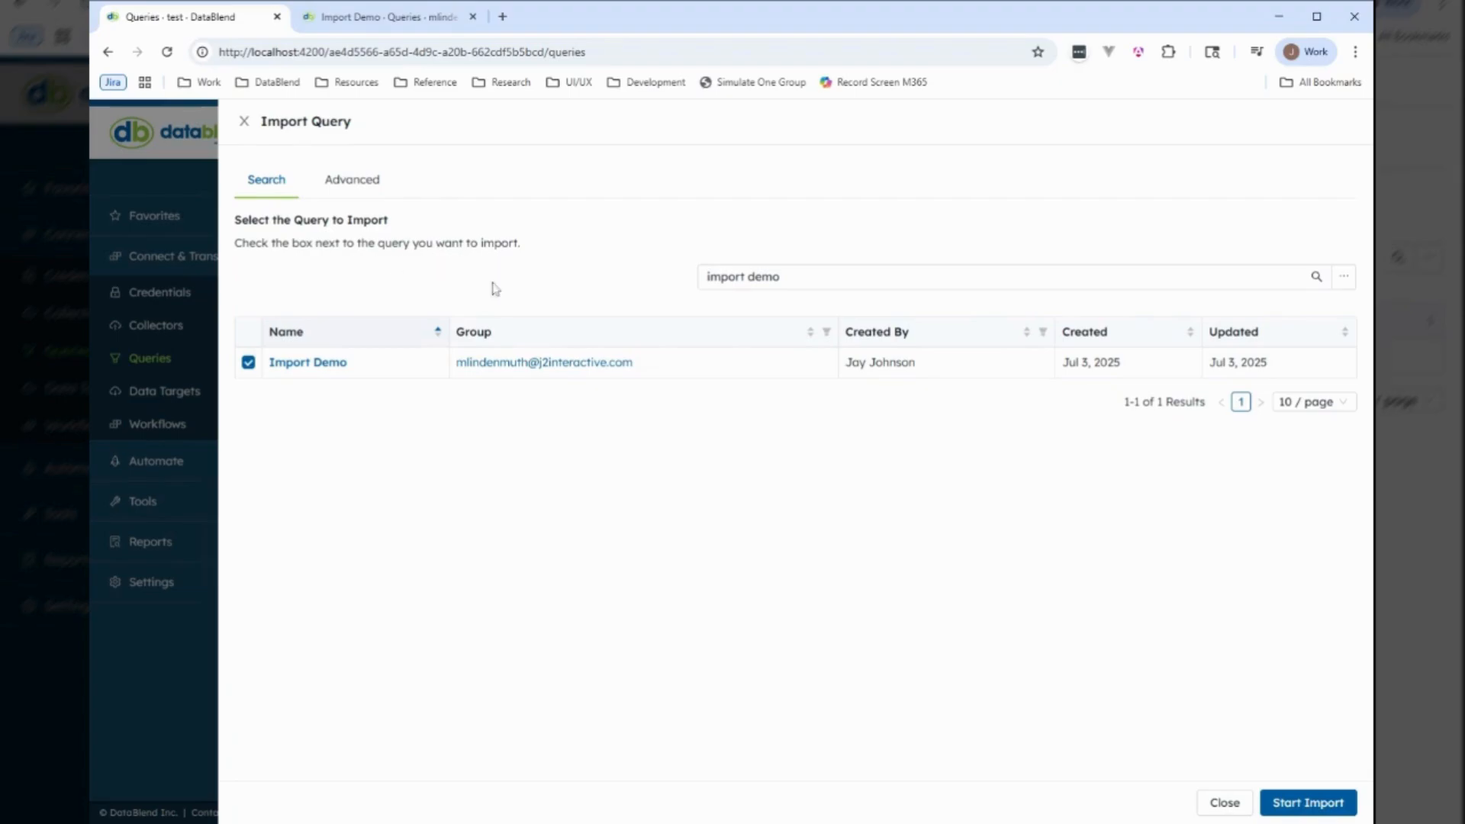
left_click(1306, 806)
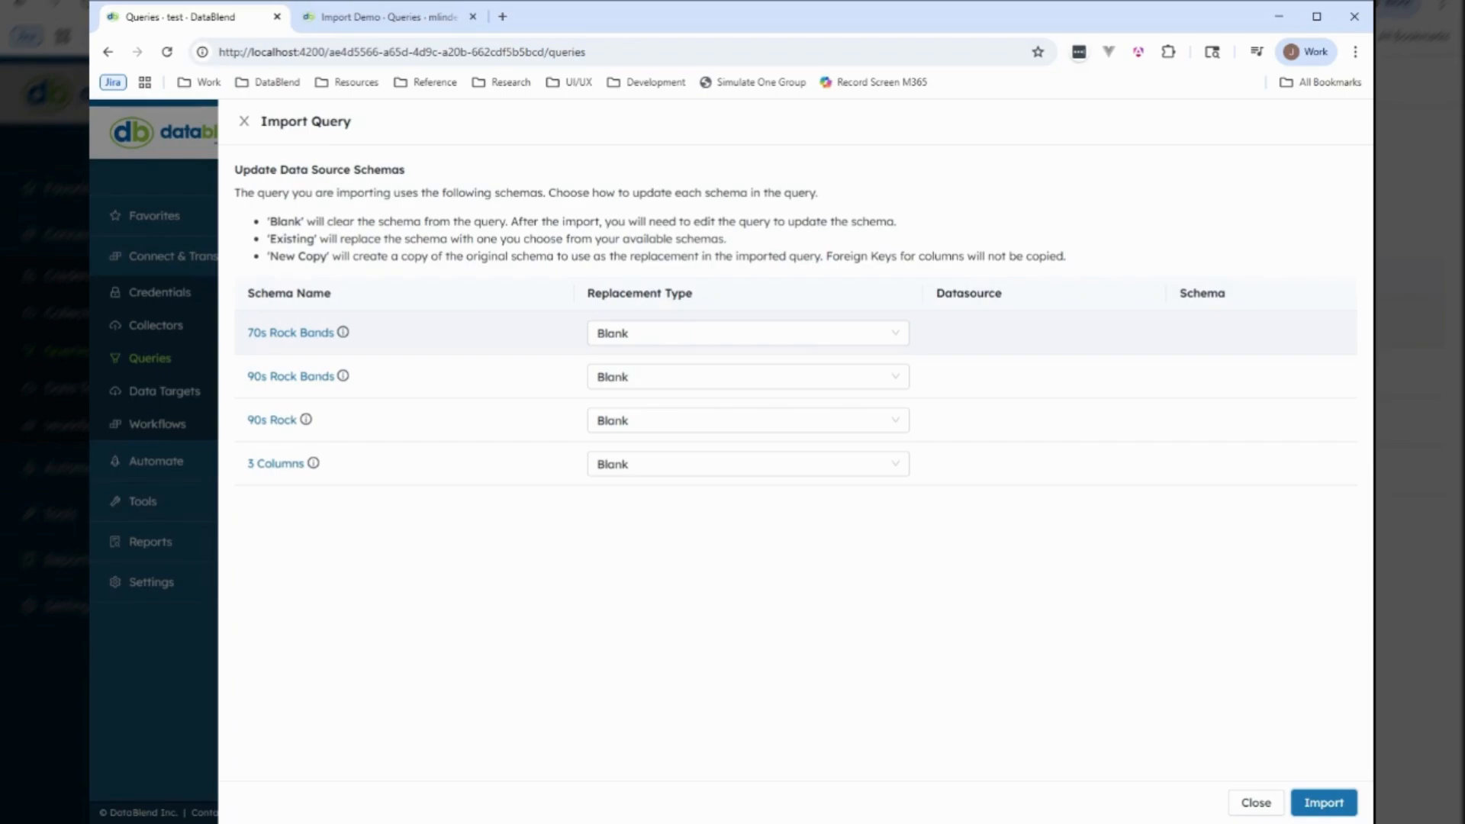
Step: Replace the 70s Rock Bands schema with the existing schema demo_70sRockBands from the import demo datasource
left_click(344, 334)
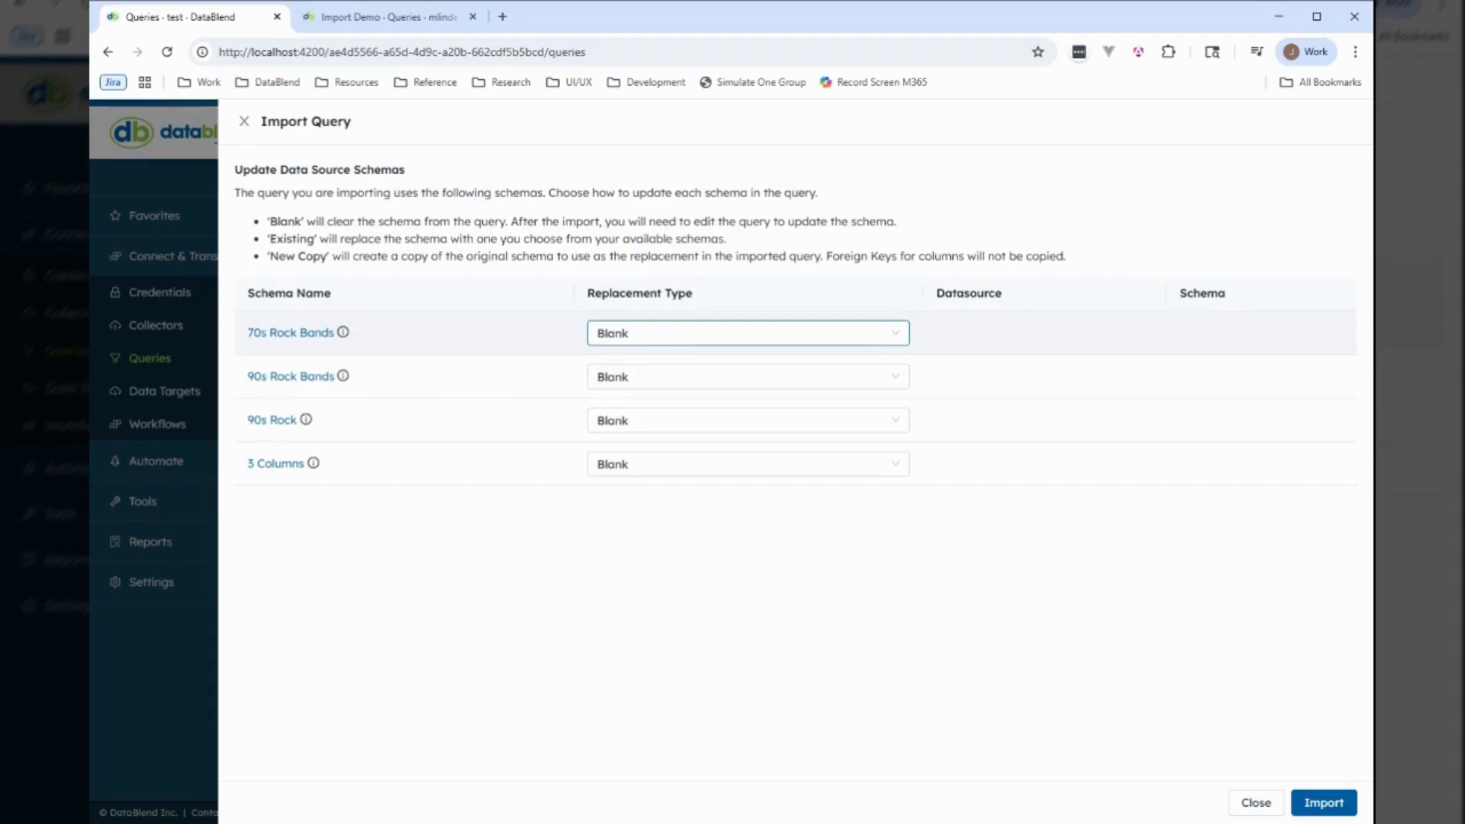
left_click(748, 332)
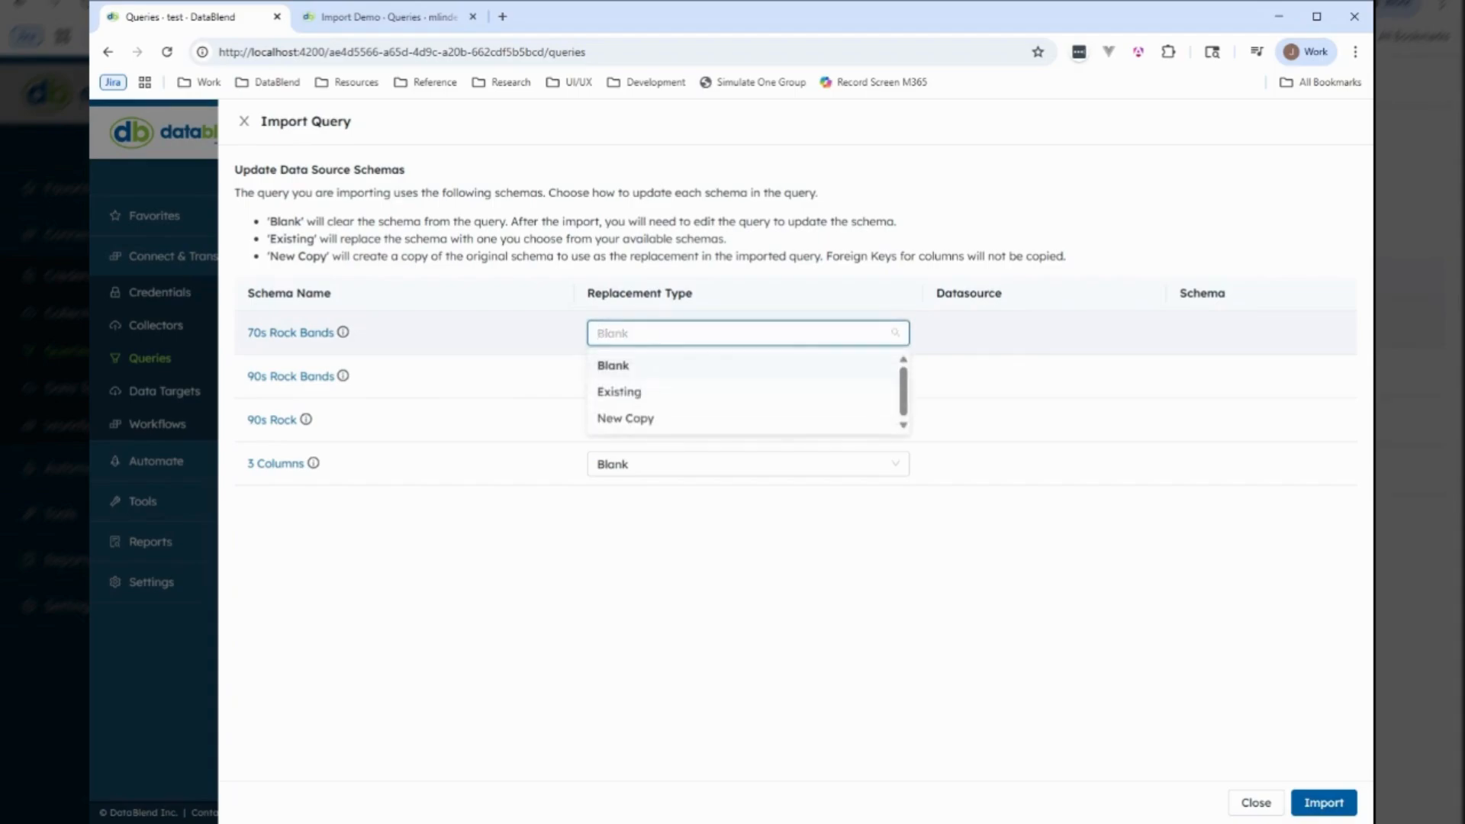
left_click(642, 392)
left_click(957, 332)
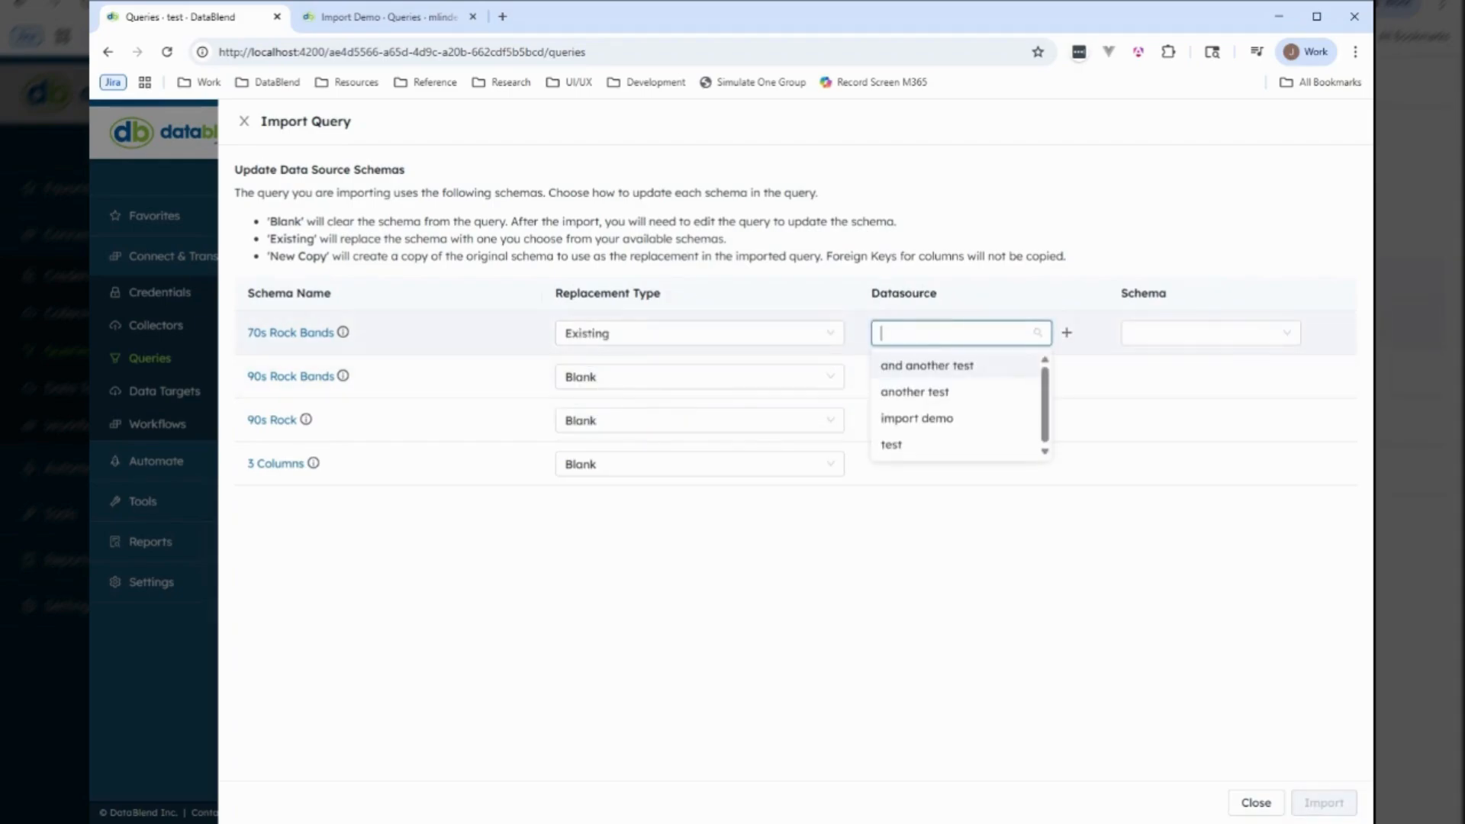
left_click(934, 418)
left_click(1226, 332)
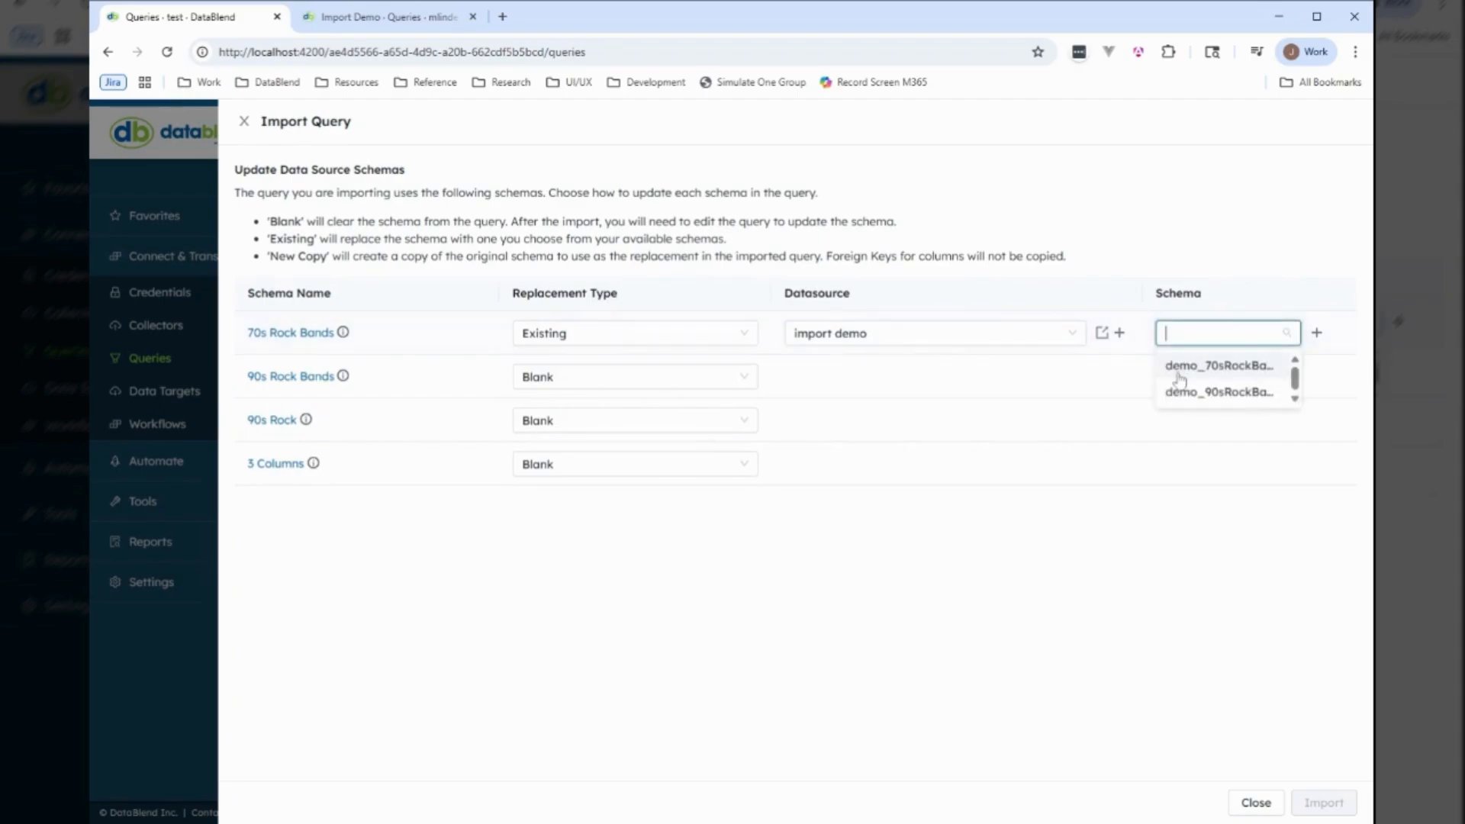
left_click(1216, 363)
Step: Replace the 90s Rock Bands schema with the existing schema demo_90sRockBands from the import demo datasource
left_click(561, 376)
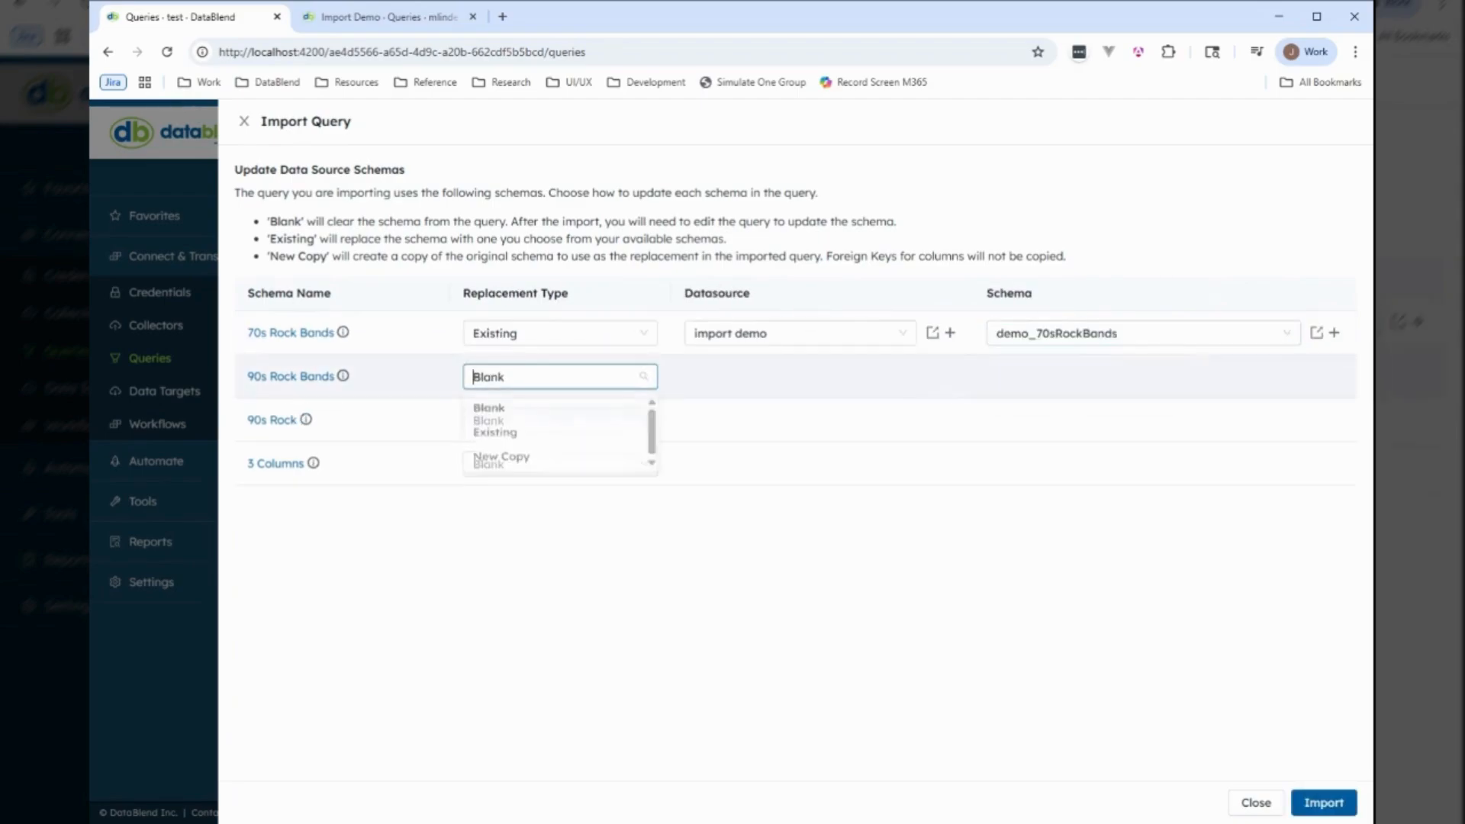
left_click(542, 436)
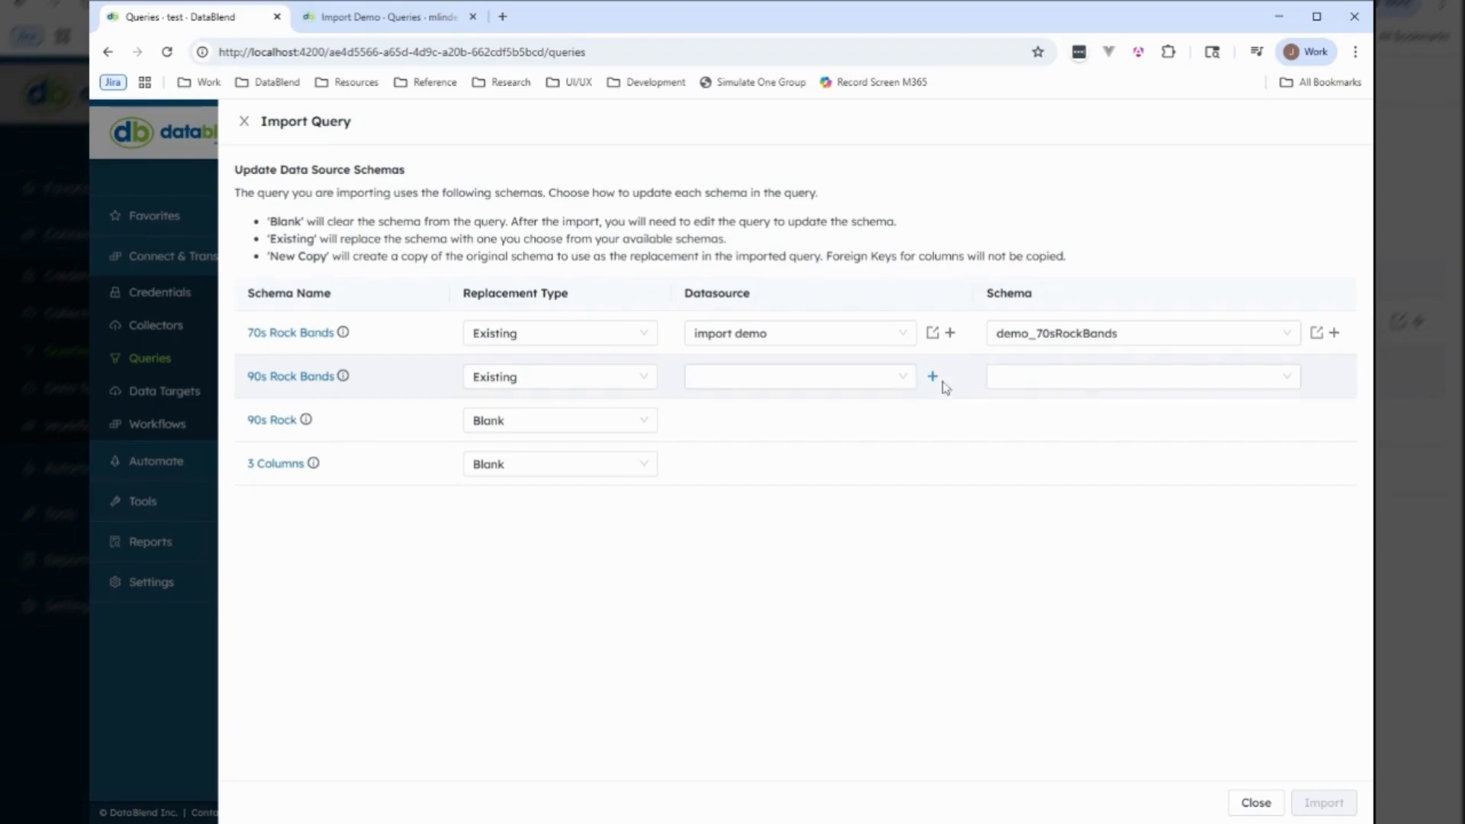
left_click(801, 376)
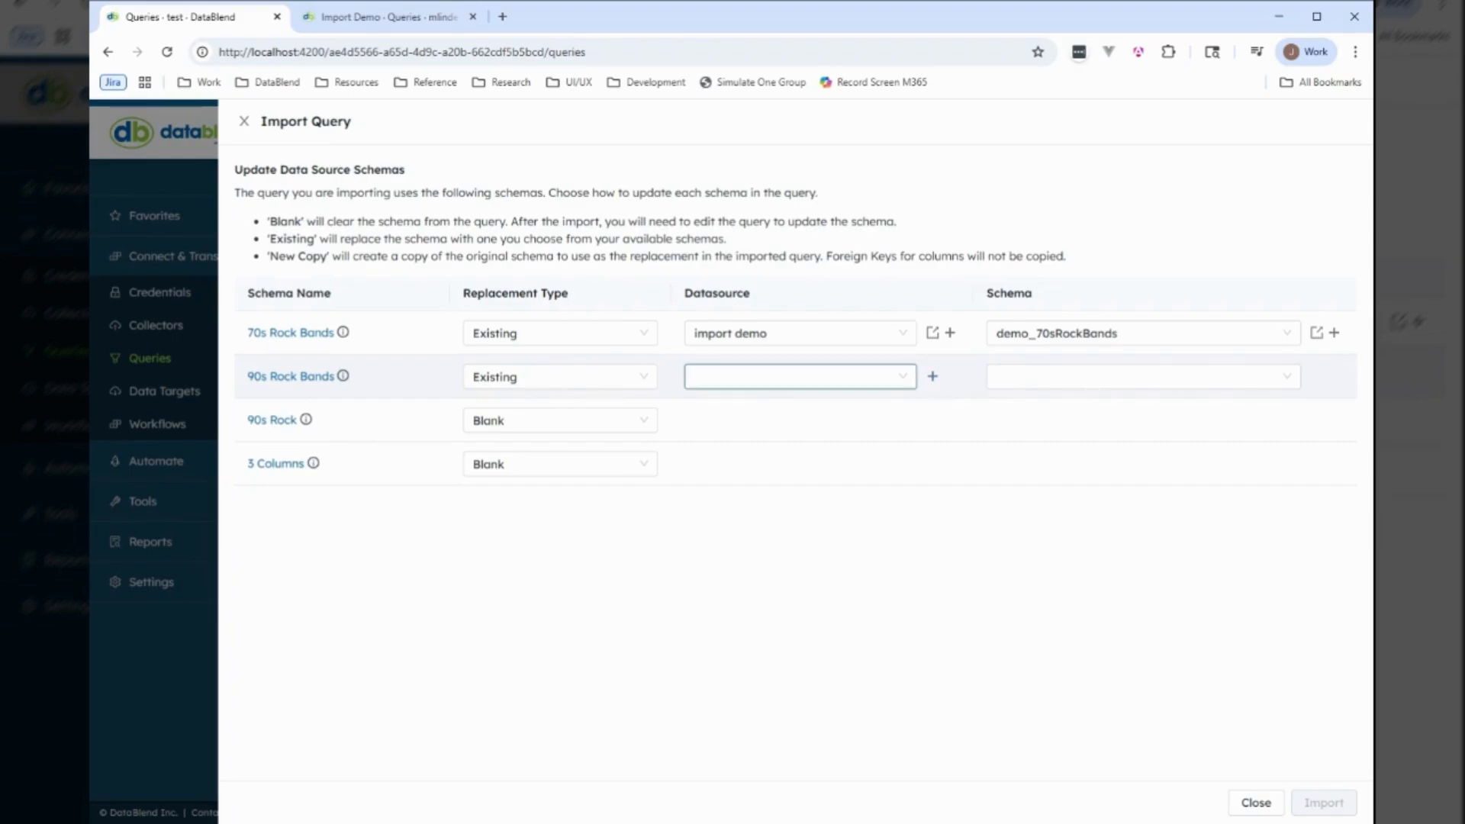
left_click(740, 464)
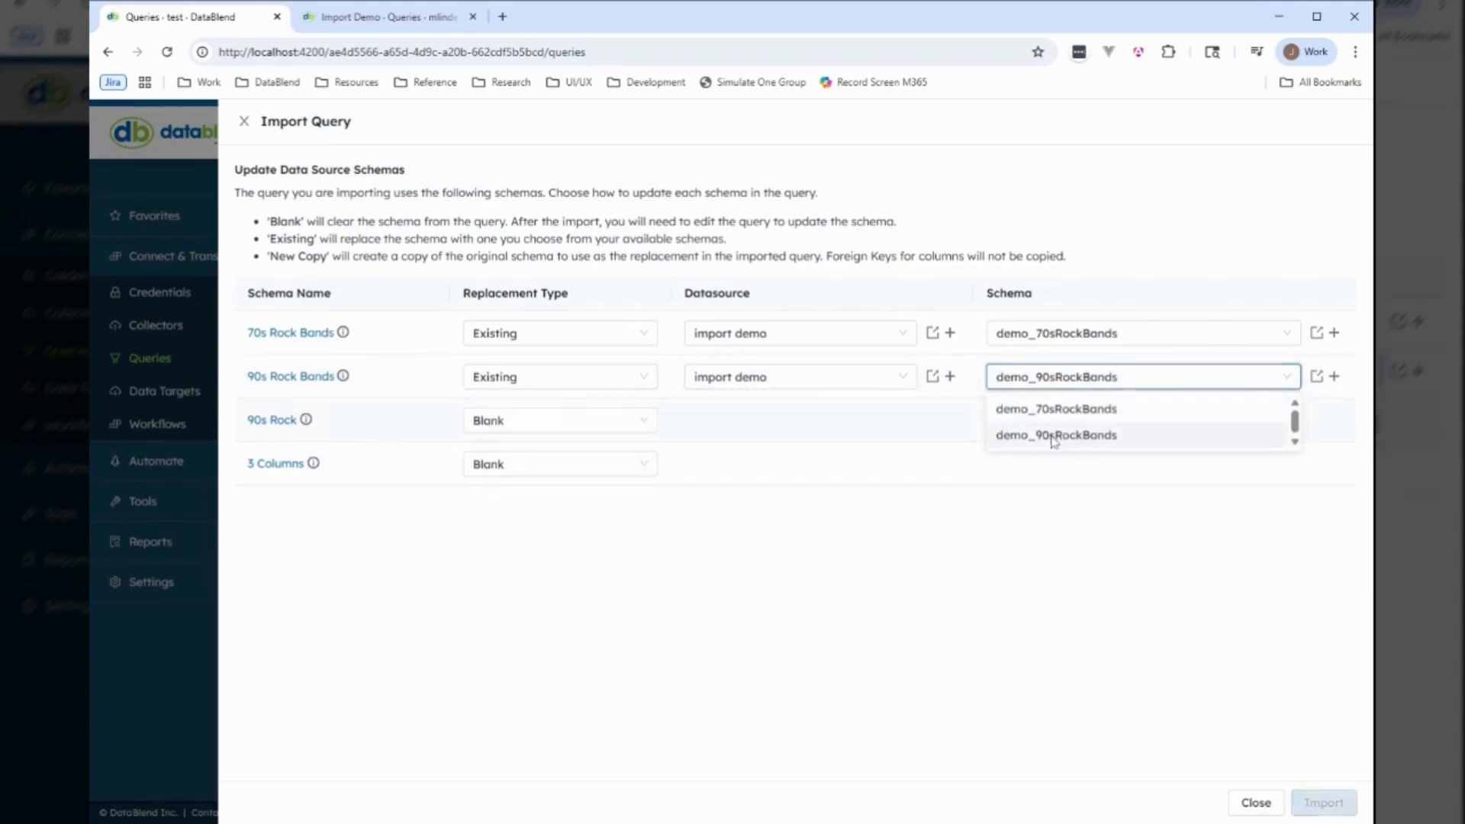
left_click(1052, 435)
Step: Set the 90s Rock schema to New Copy in the import demo datasource and import the query
left_click(560, 420)
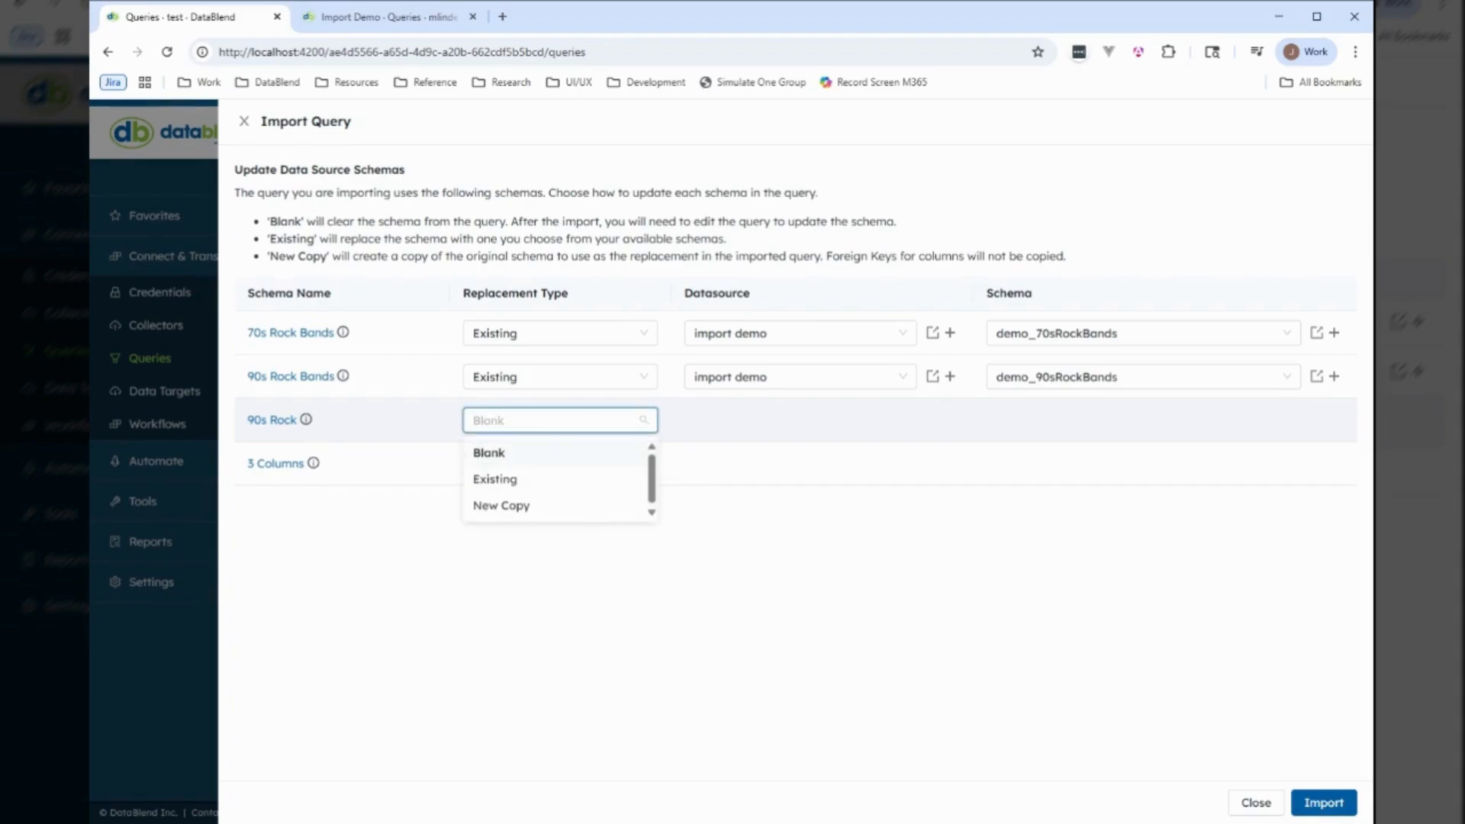
left_click(504, 505)
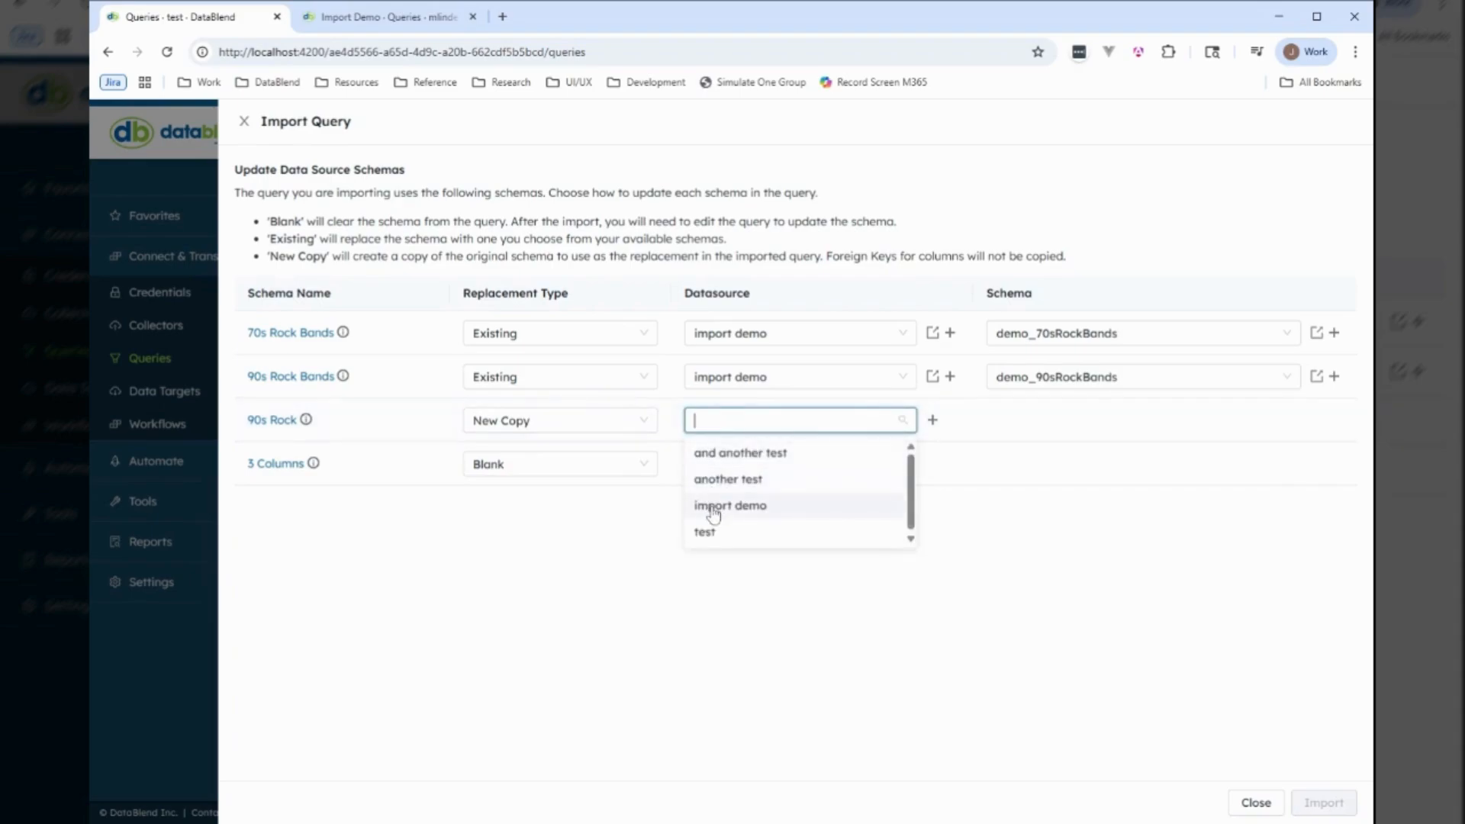
left_click(713, 508)
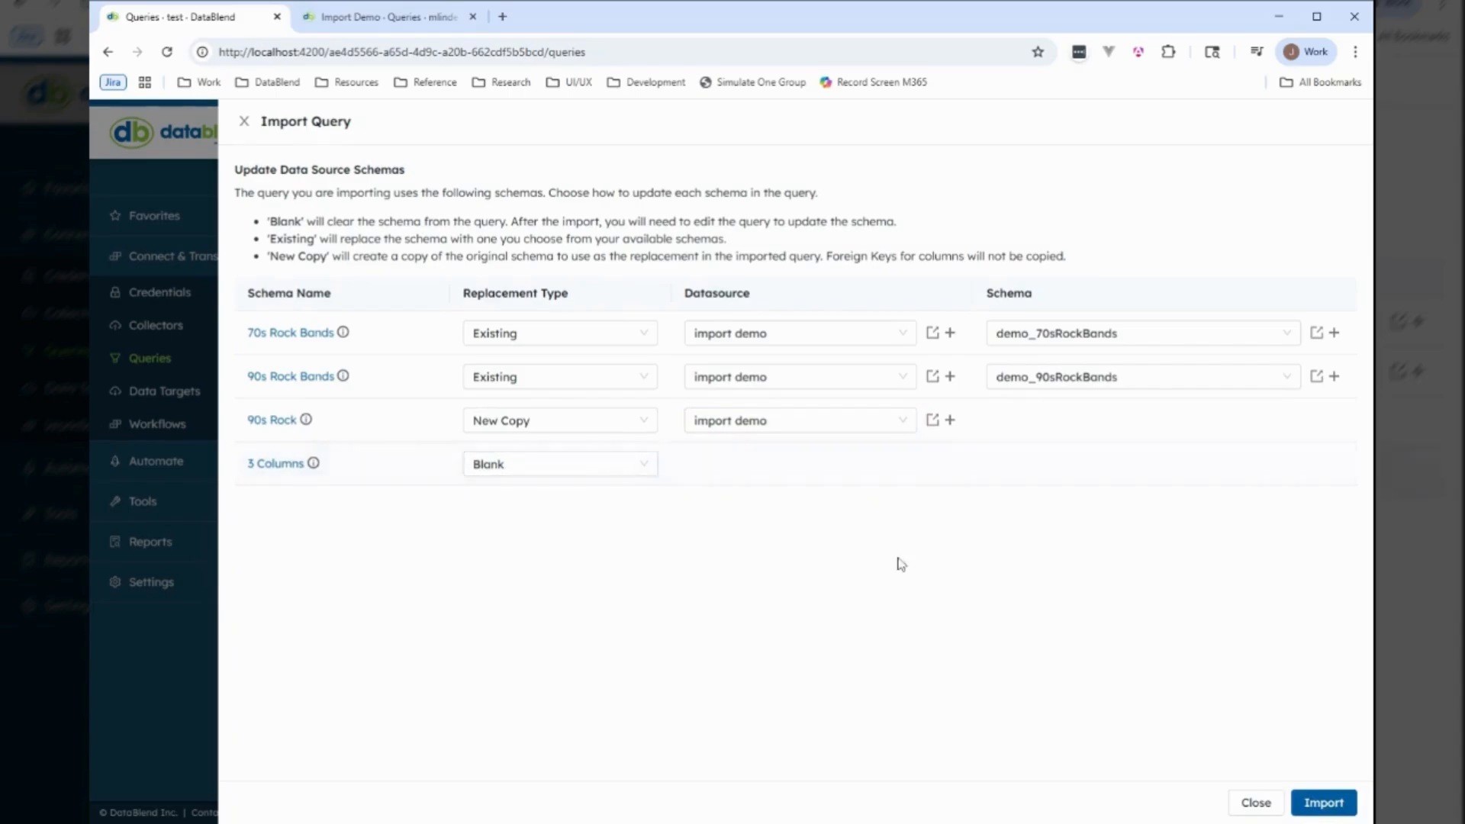
left_click(1325, 804)
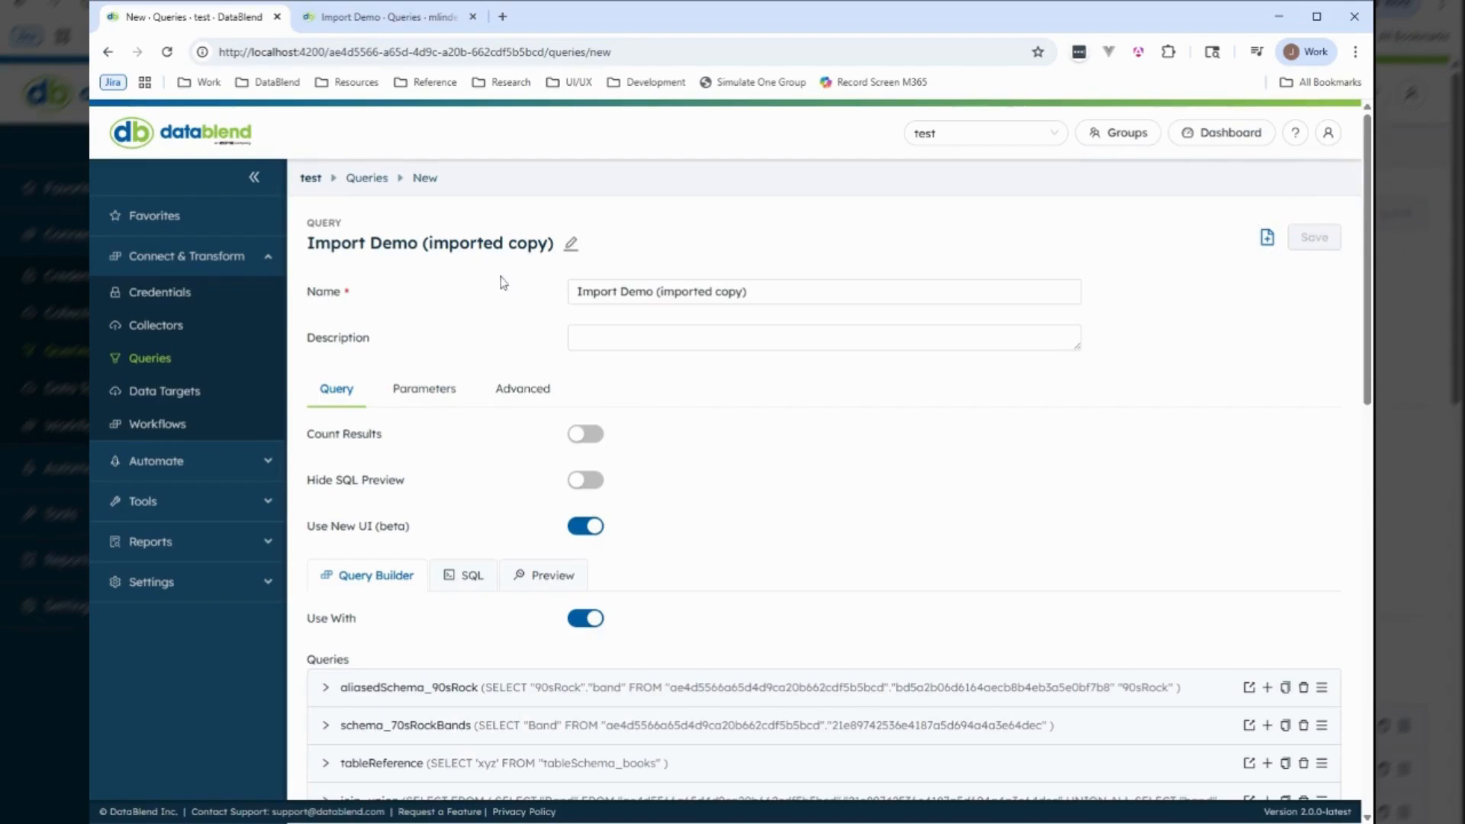
Step: Review the parameters of the imported query and return to its query definition
scroll(488, 314, "down", 1)
left_click(441, 313)
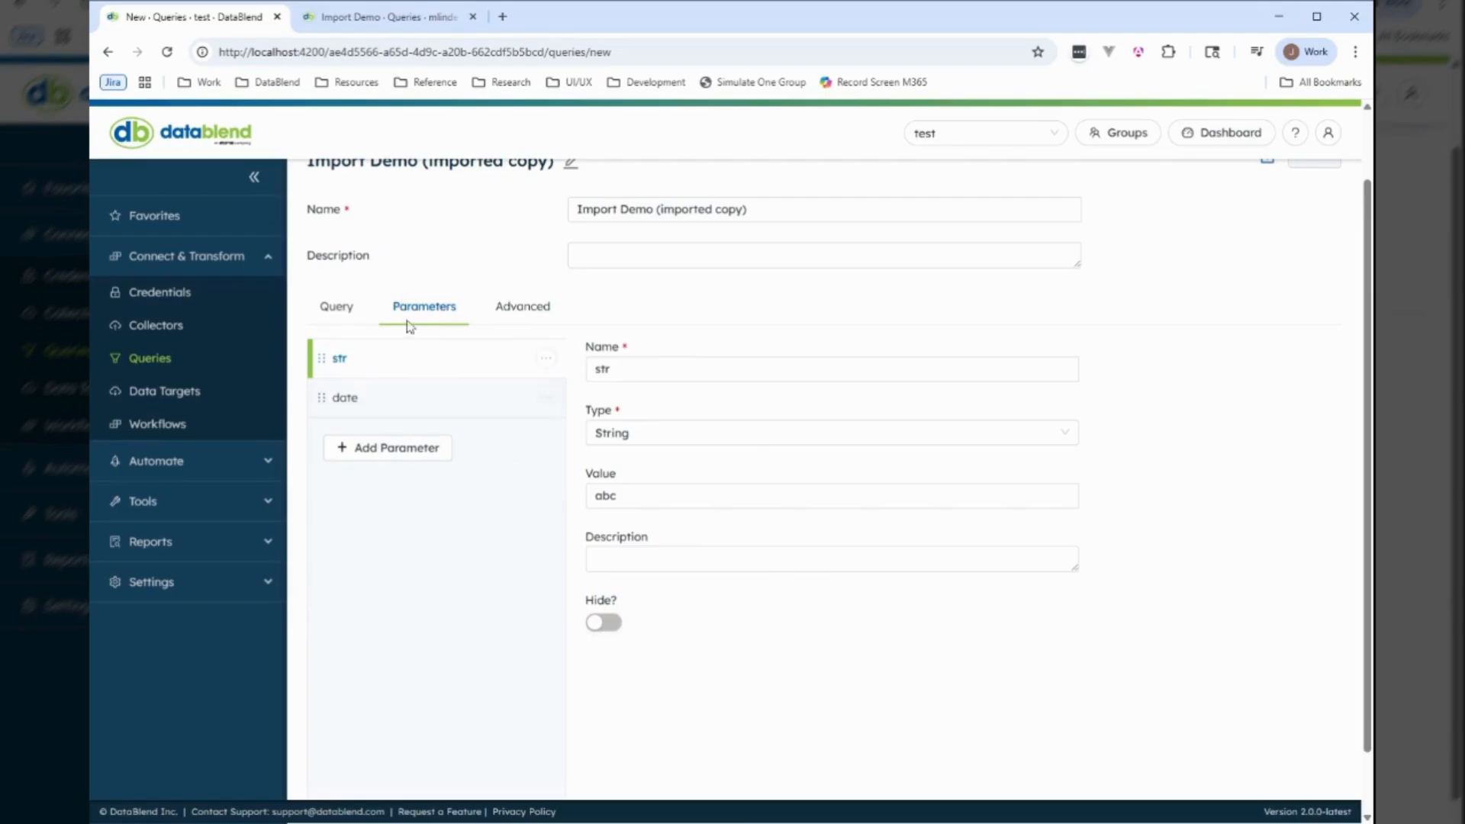
left_click(341, 309)
Step: Expand the imported query's aliasedSchema_90sRock subquery and examine the data source and schema of its From relation
scroll(526, 260, "down", 3)
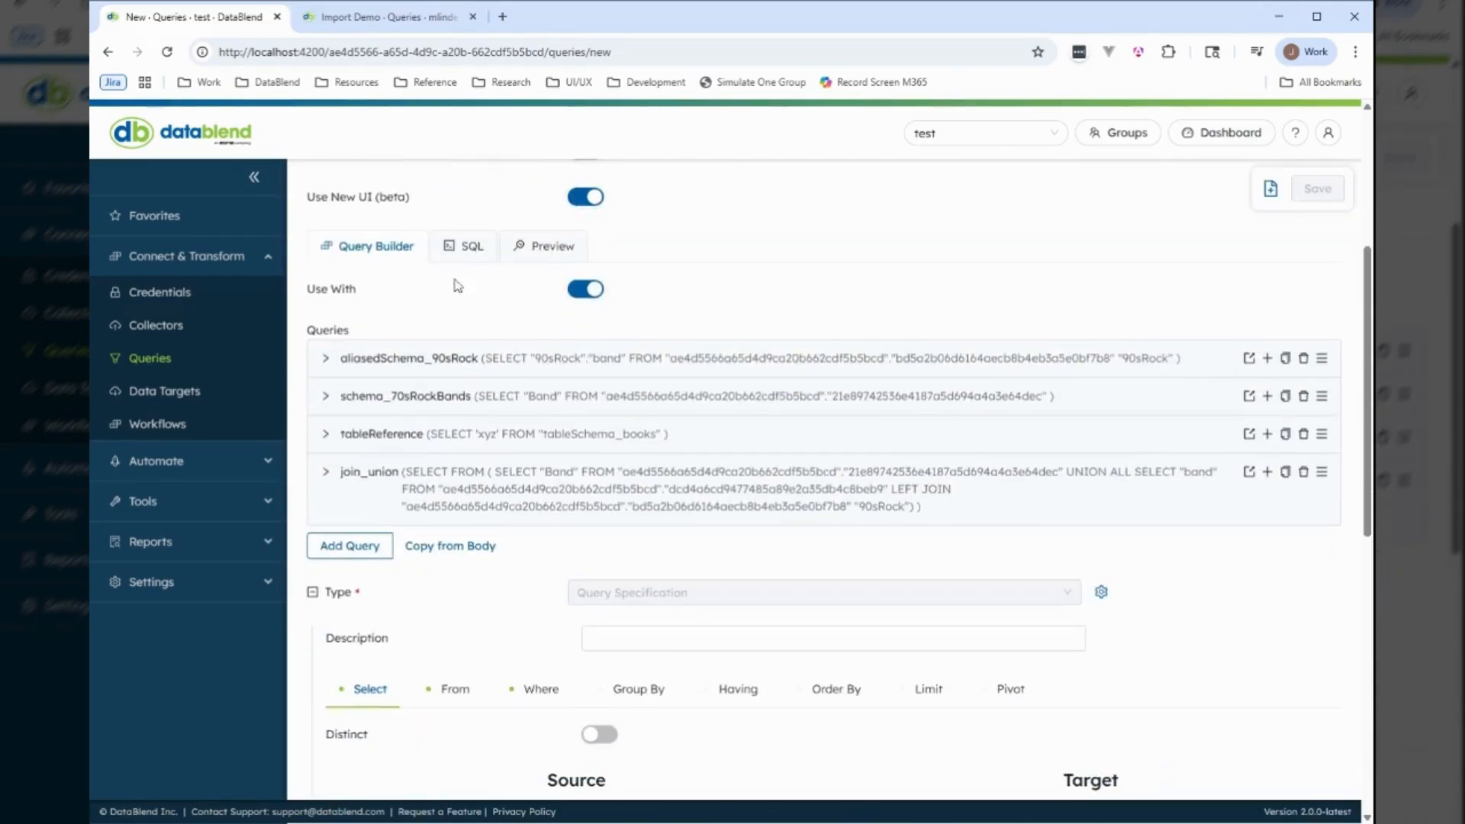
left_click(473, 358)
scroll(434, 344, "down", 1)
scroll(438, 366, "down", 1)
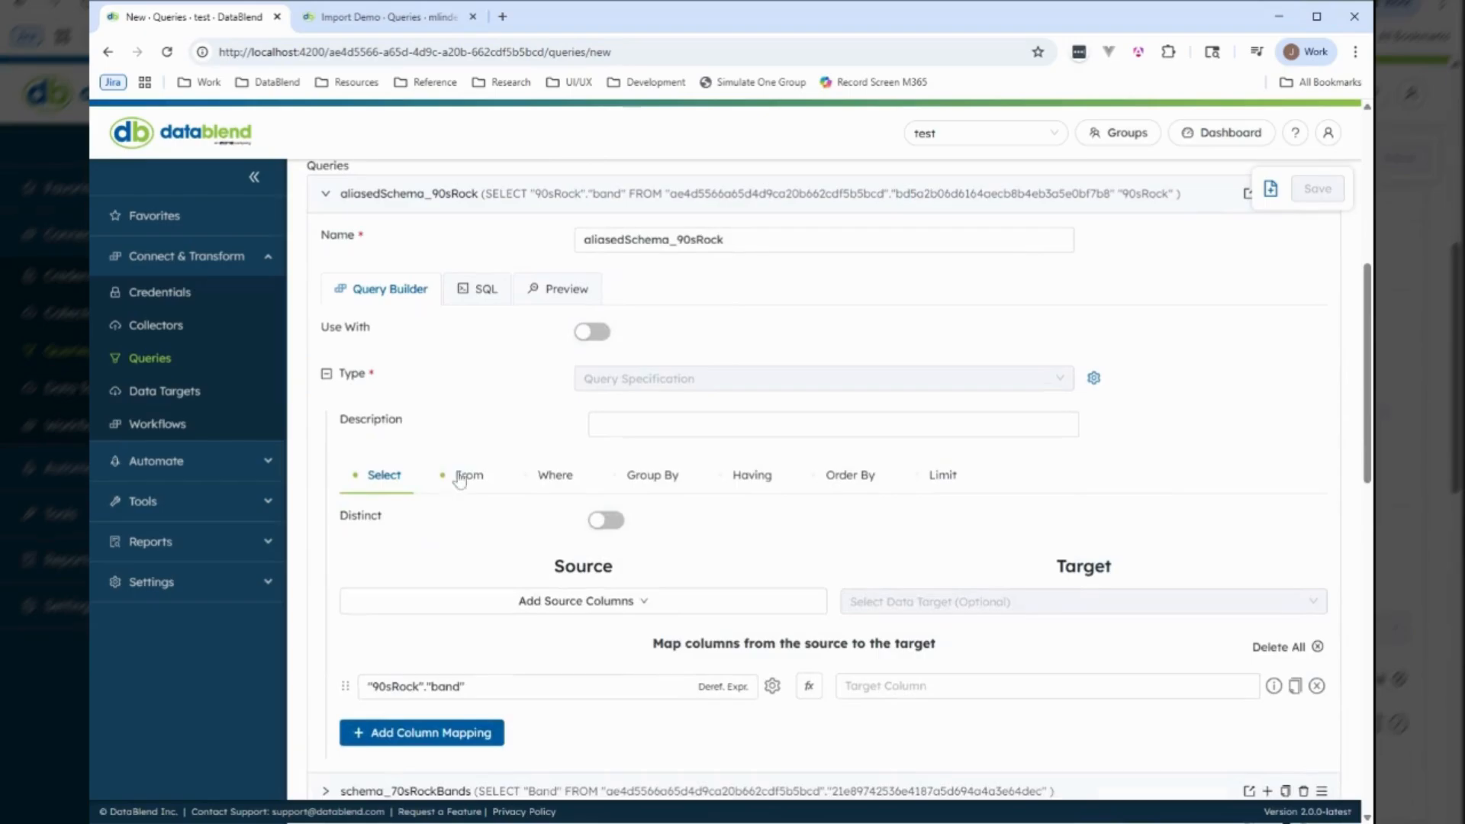
left_click(462, 477)
scroll(510, 435, "down", 1)
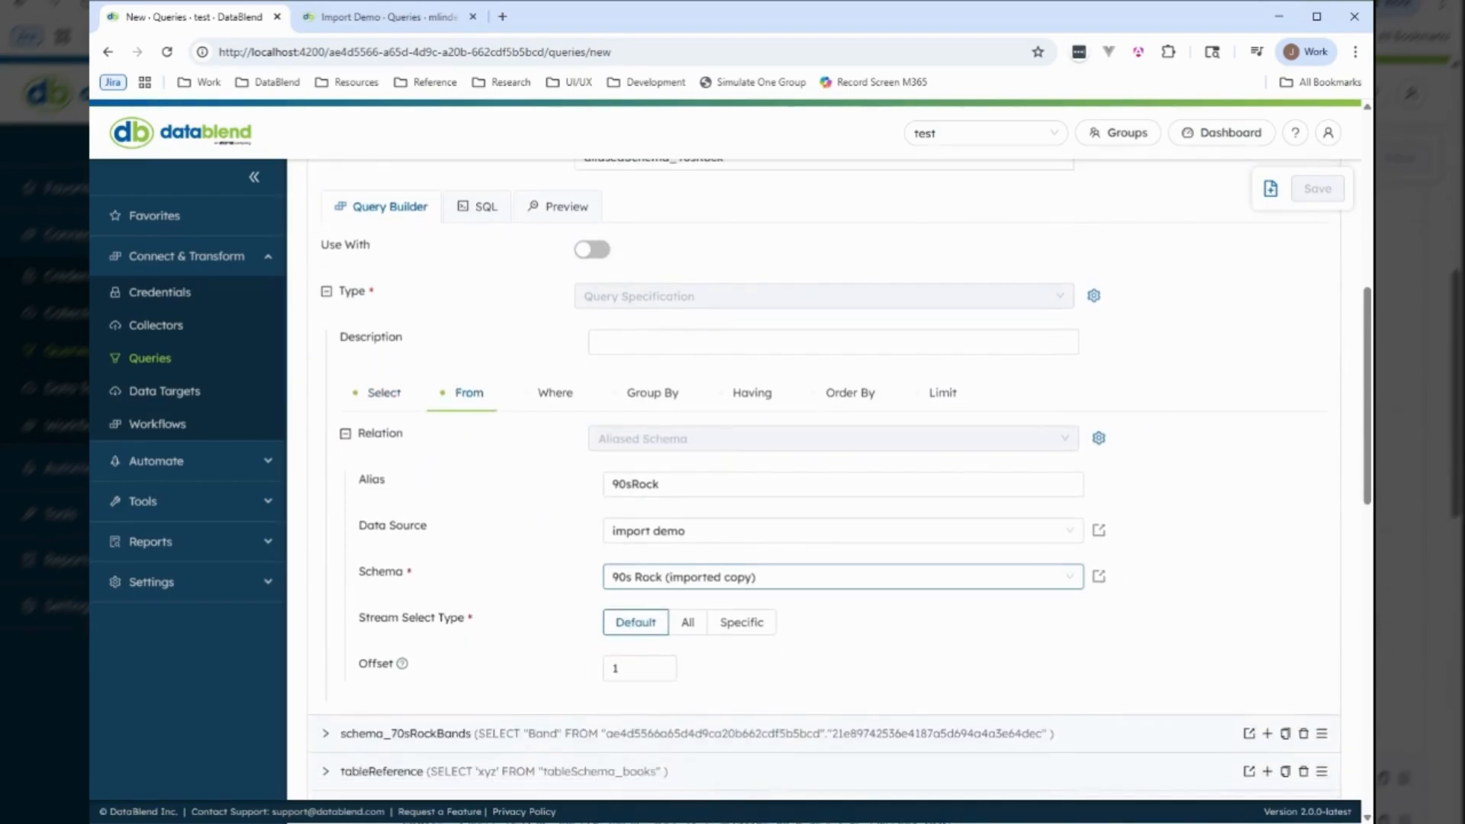
Step: Inspect the 90s Rock (imported copy) schema in a drawer and in a new tab, and return to the imported query's remaining subqueries
left_click(1099, 578)
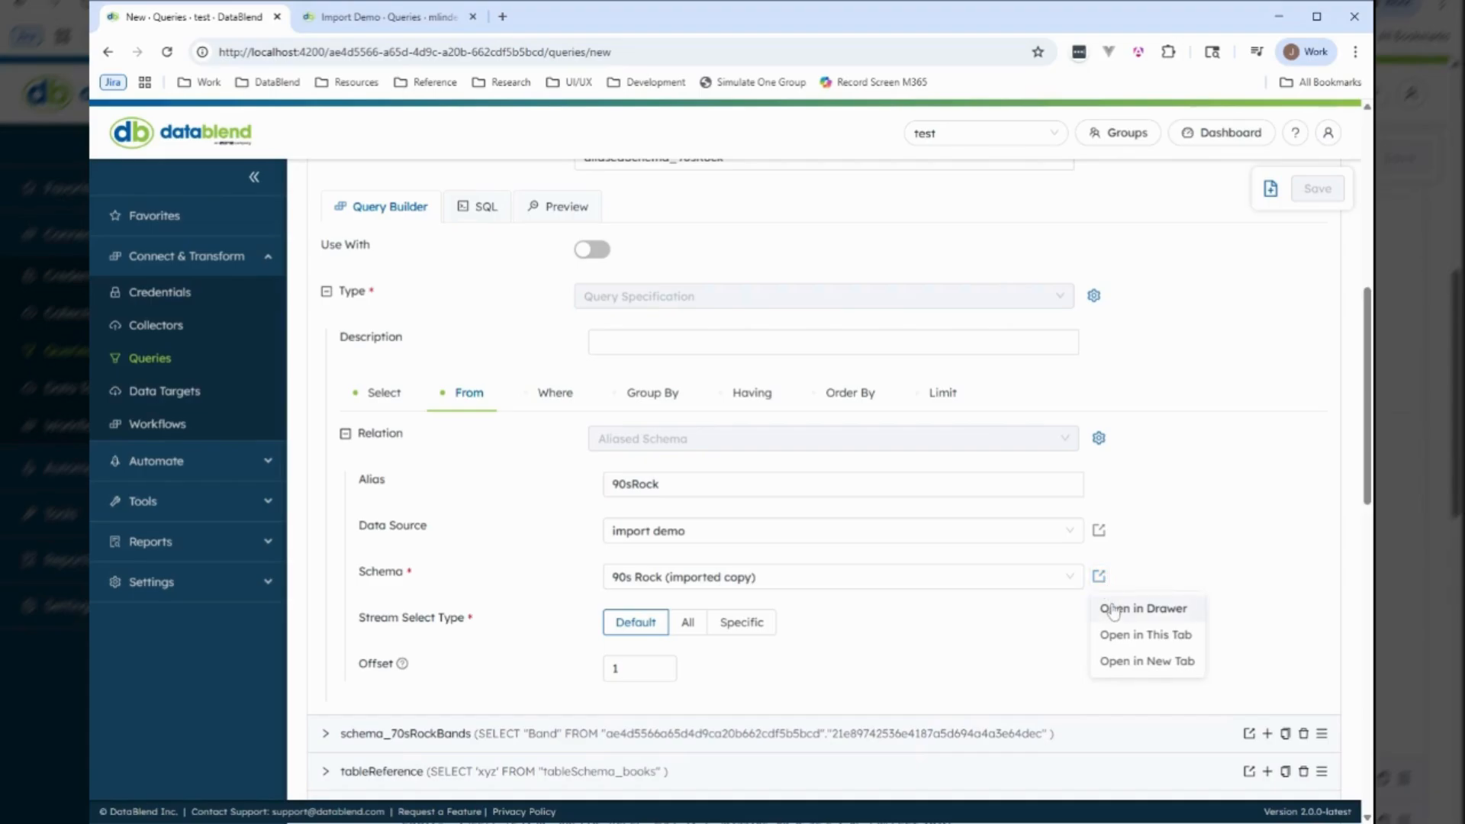
left_click(1112, 608)
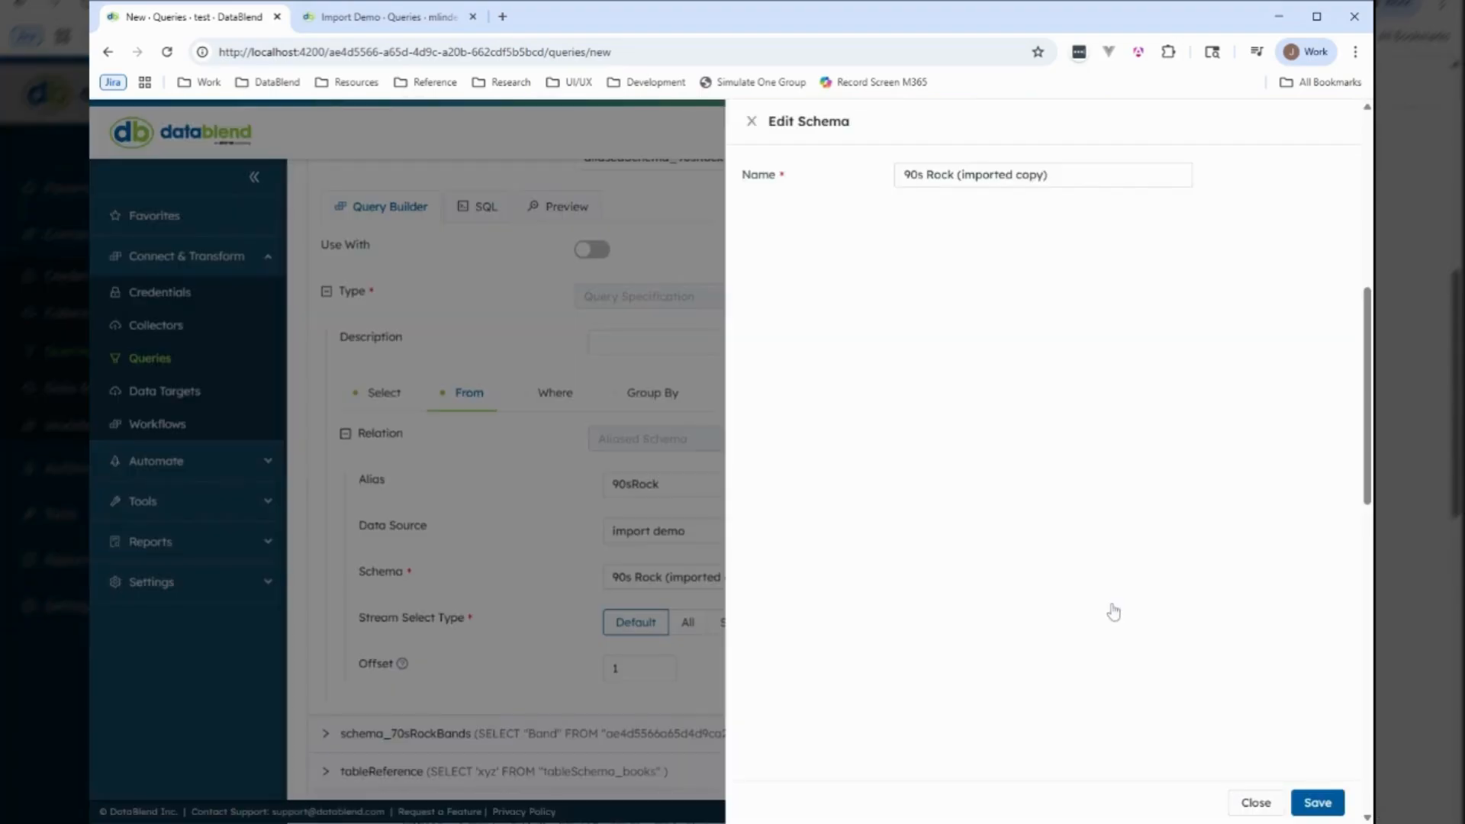
left_click(751, 124)
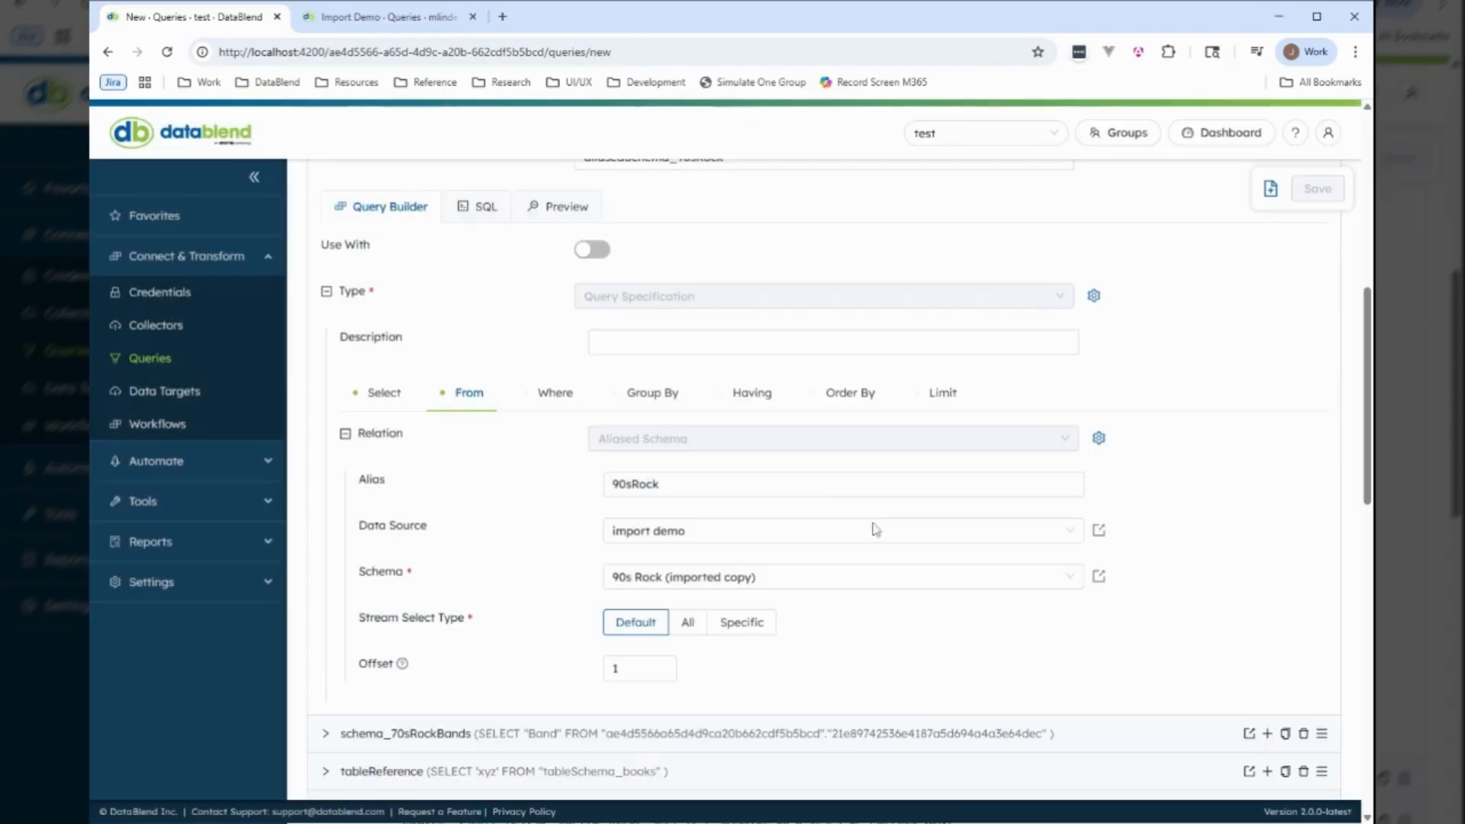
left_click(1098, 581)
left_click(1142, 661)
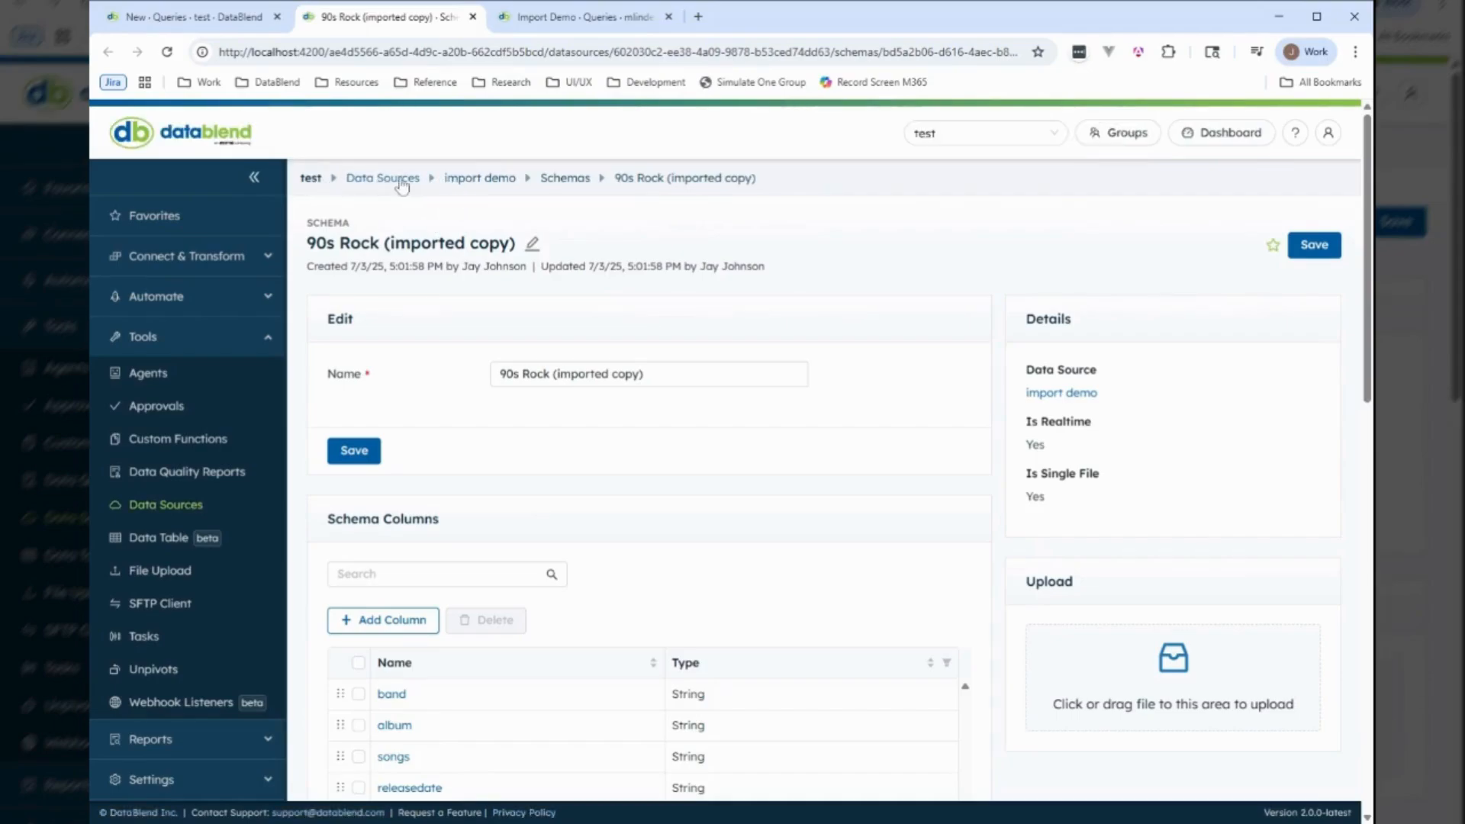
left_click(286, 19)
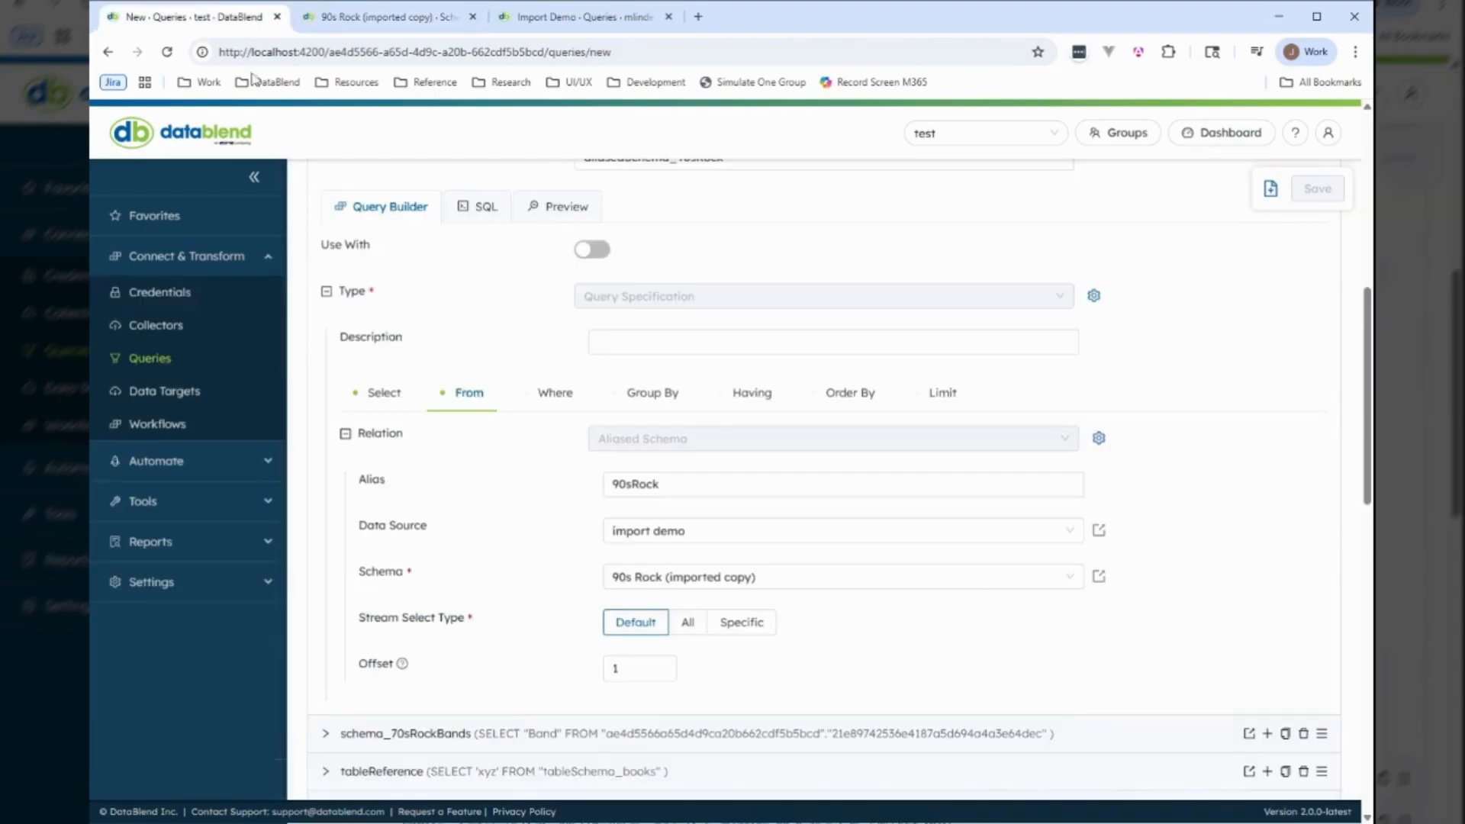
scroll(473, 374, "down", 5)
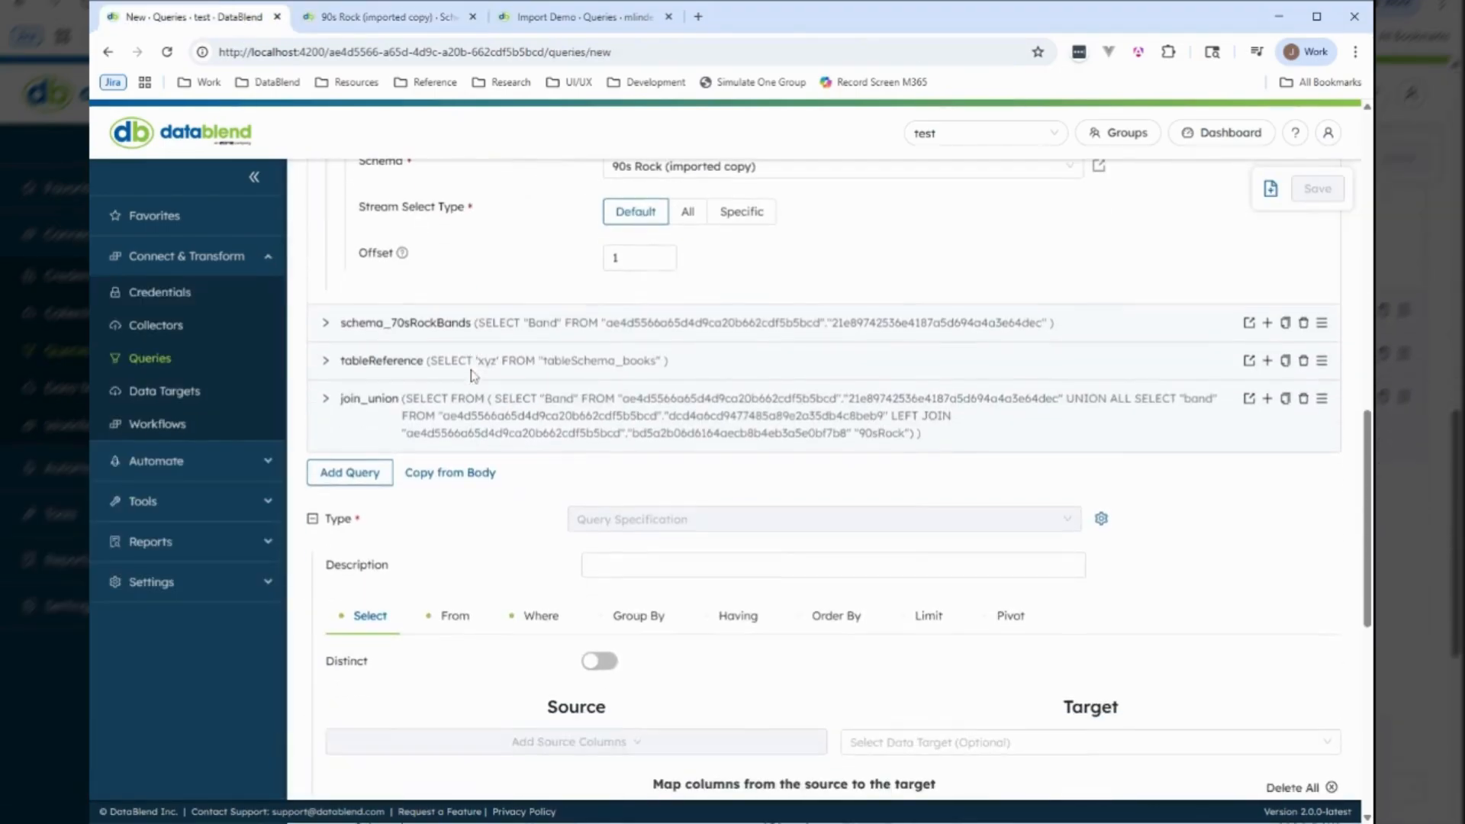
Step: Expand the tableReference subquery, examine the table reference in its From relation, and collapse the subquery
left_click(467, 361)
scroll(467, 412, "down", 3)
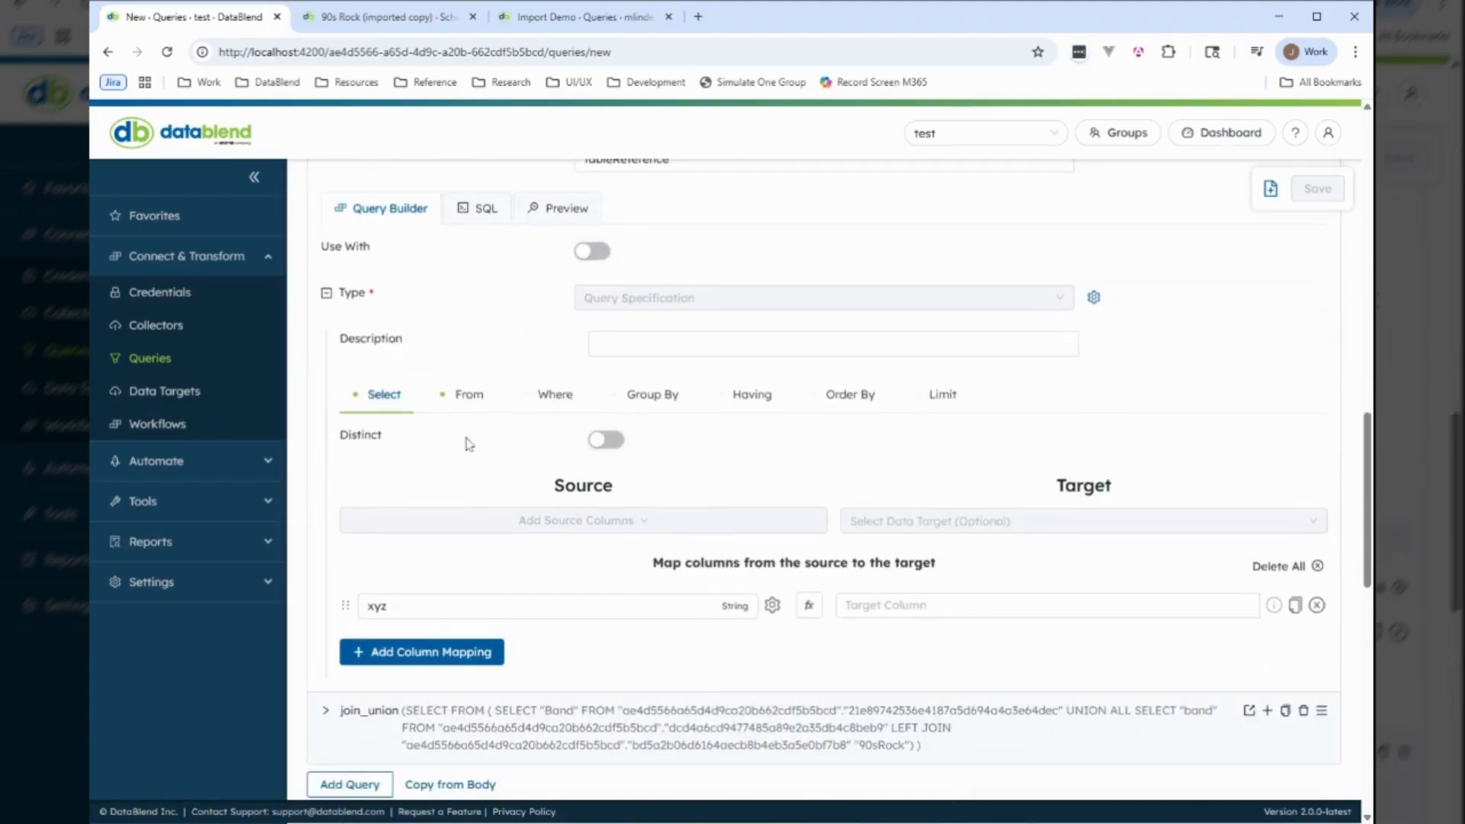
left_click(467, 392)
scroll(490, 415, "up", 3)
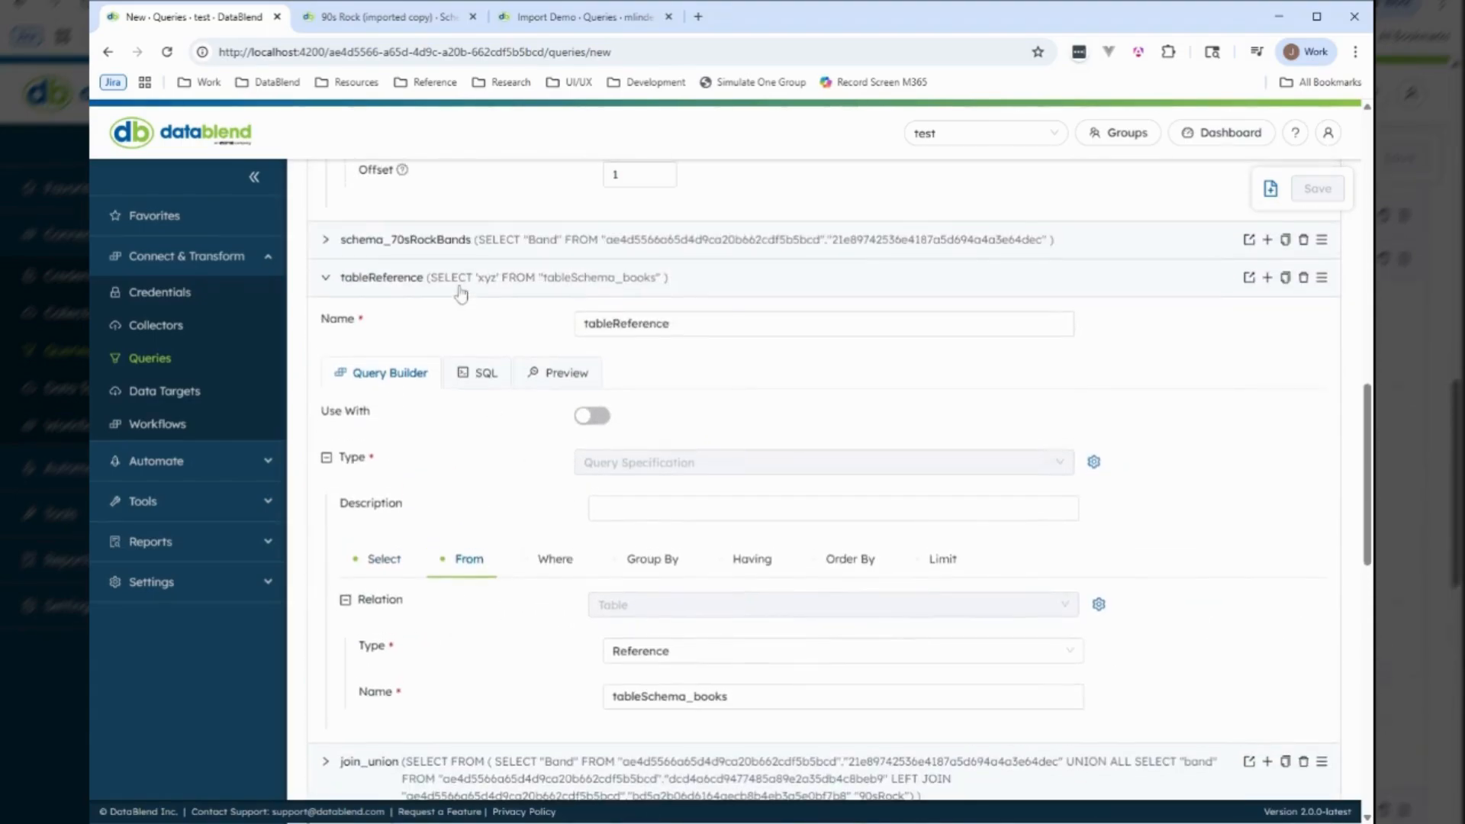
left_click(458, 284)
Step: Expand the join_union subquery and examine the join in its From relation
left_click(437, 344)
scroll(523, 412, "down", 2)
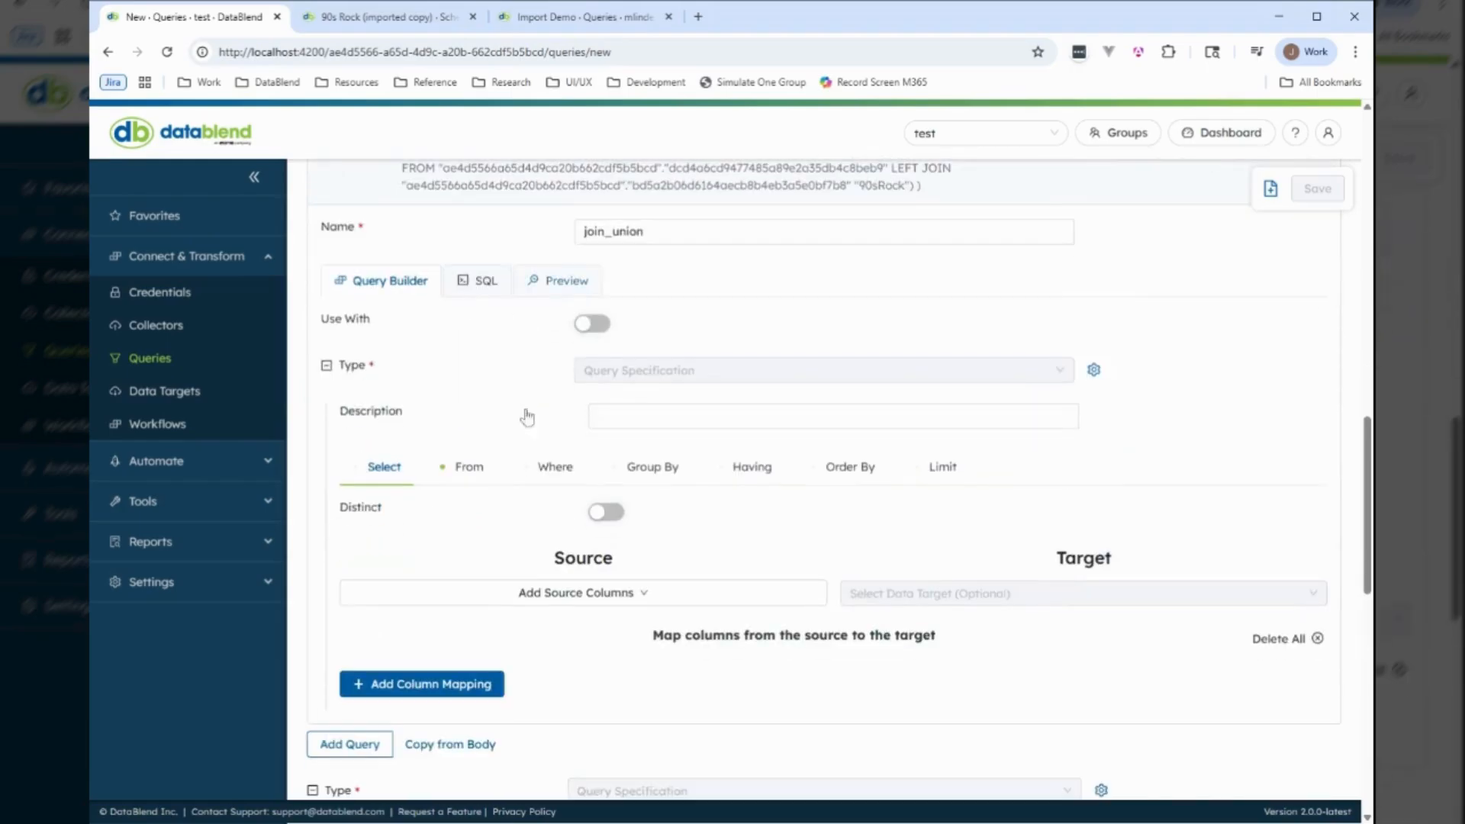
left_click(465, 467)
scroll(559, 456, "down", 3)
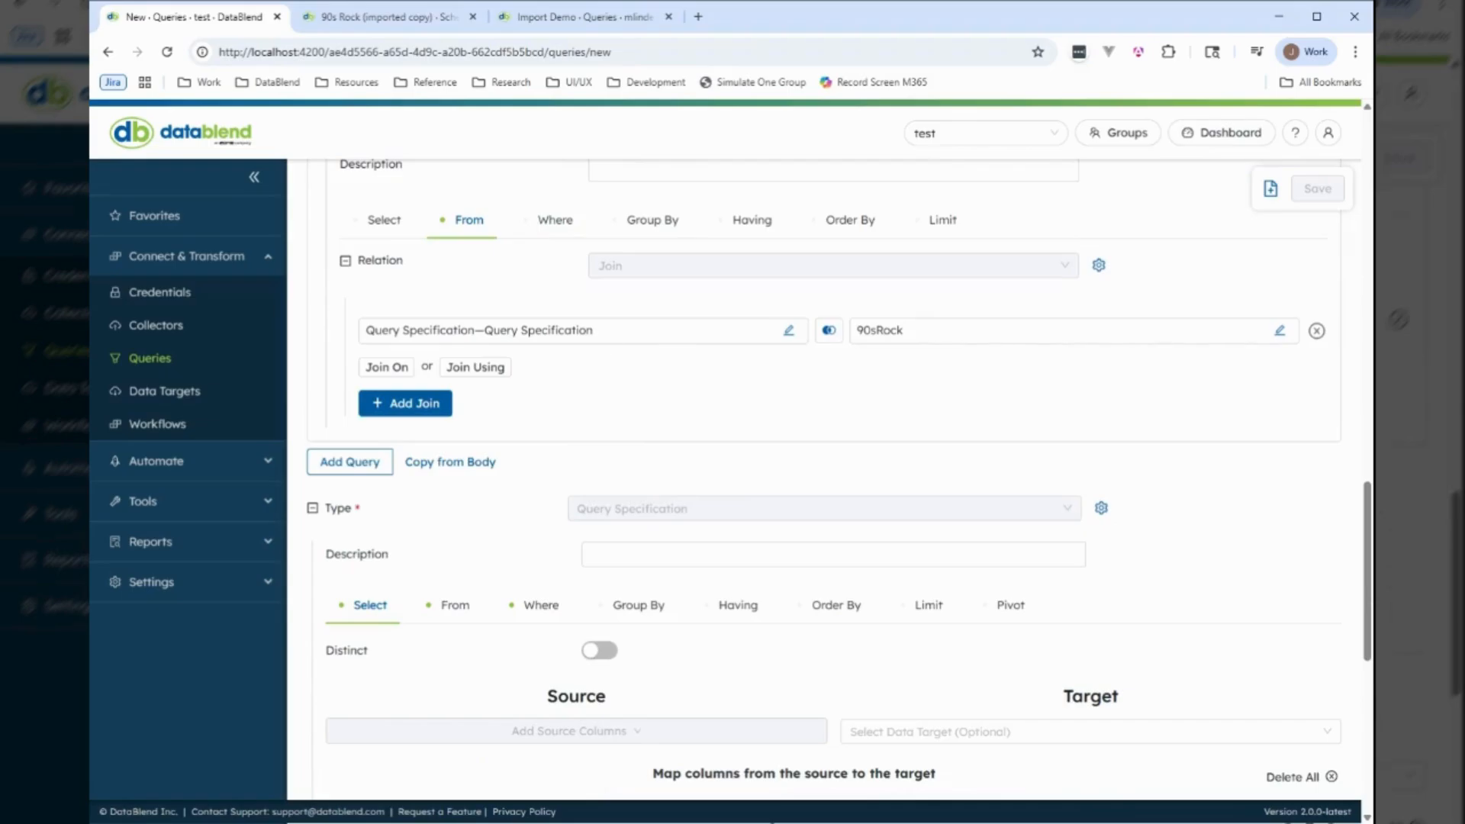
Step: Inspect the From relation of Relation 1 in the union used as the join's left source, and close the source editor
left_click(790, 332)
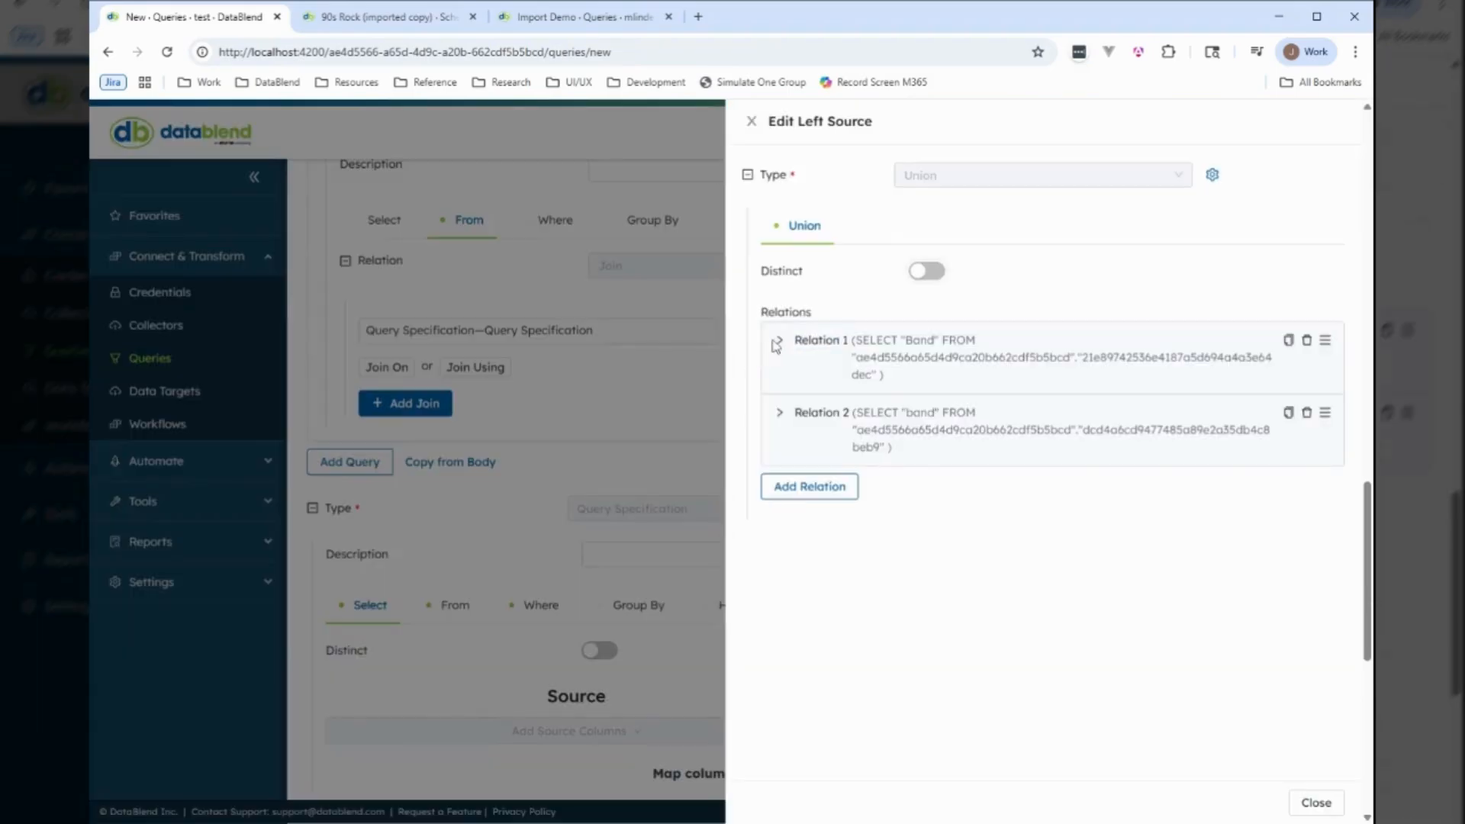
left_click(848, 349)
scroll(846, 458, "down", 1)
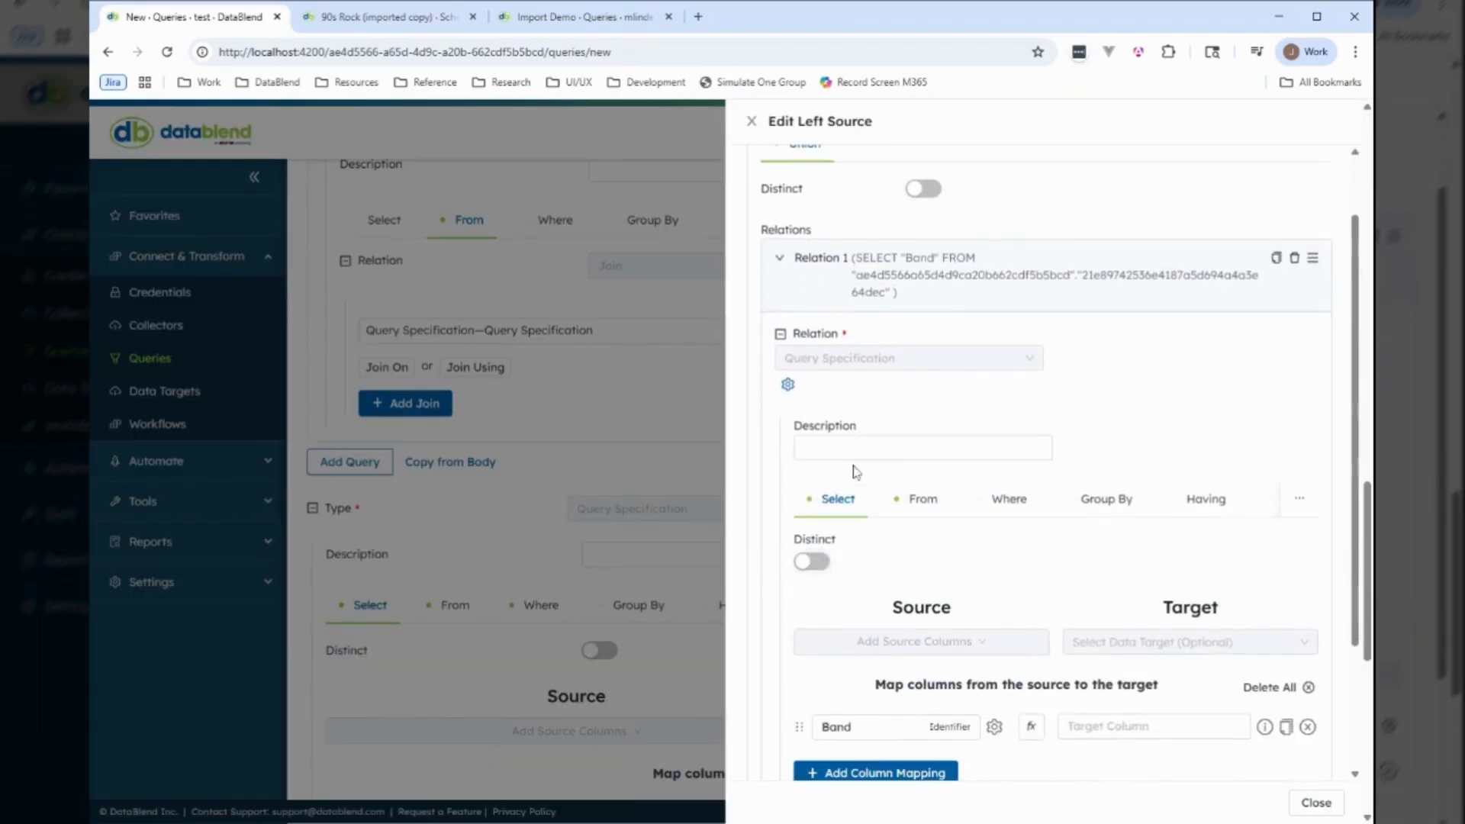
left_click(918, 510)
scroll(912, 638, "down", 1)
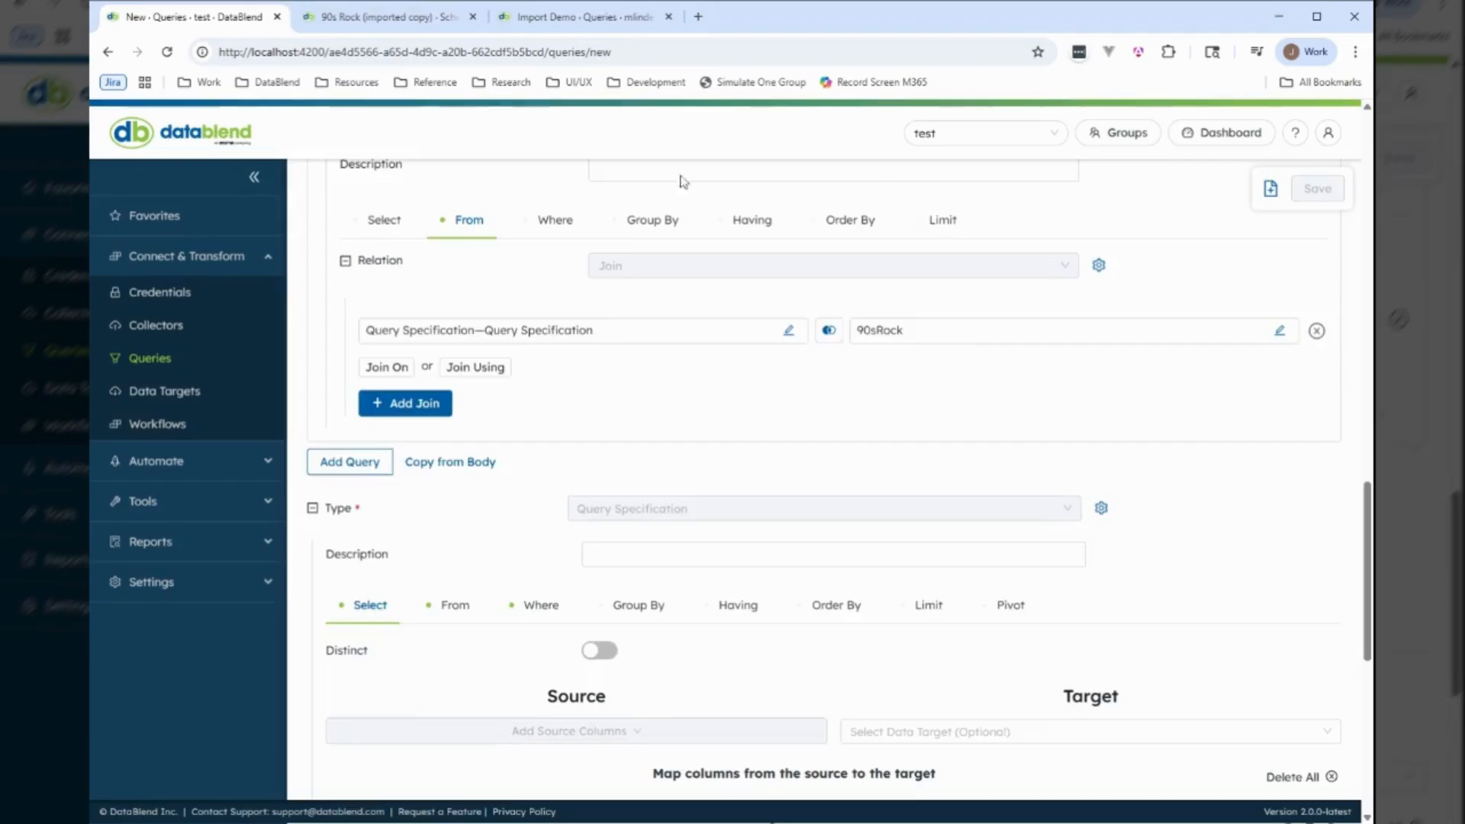
left_click(752, 120)
Step: Set the main query's From schema to 9 columns (test) and save the imported query
scroll(479, 409, "down", 2)
scroll(479, 412, "down", 3)
scroll(494, 438, "up", 3)
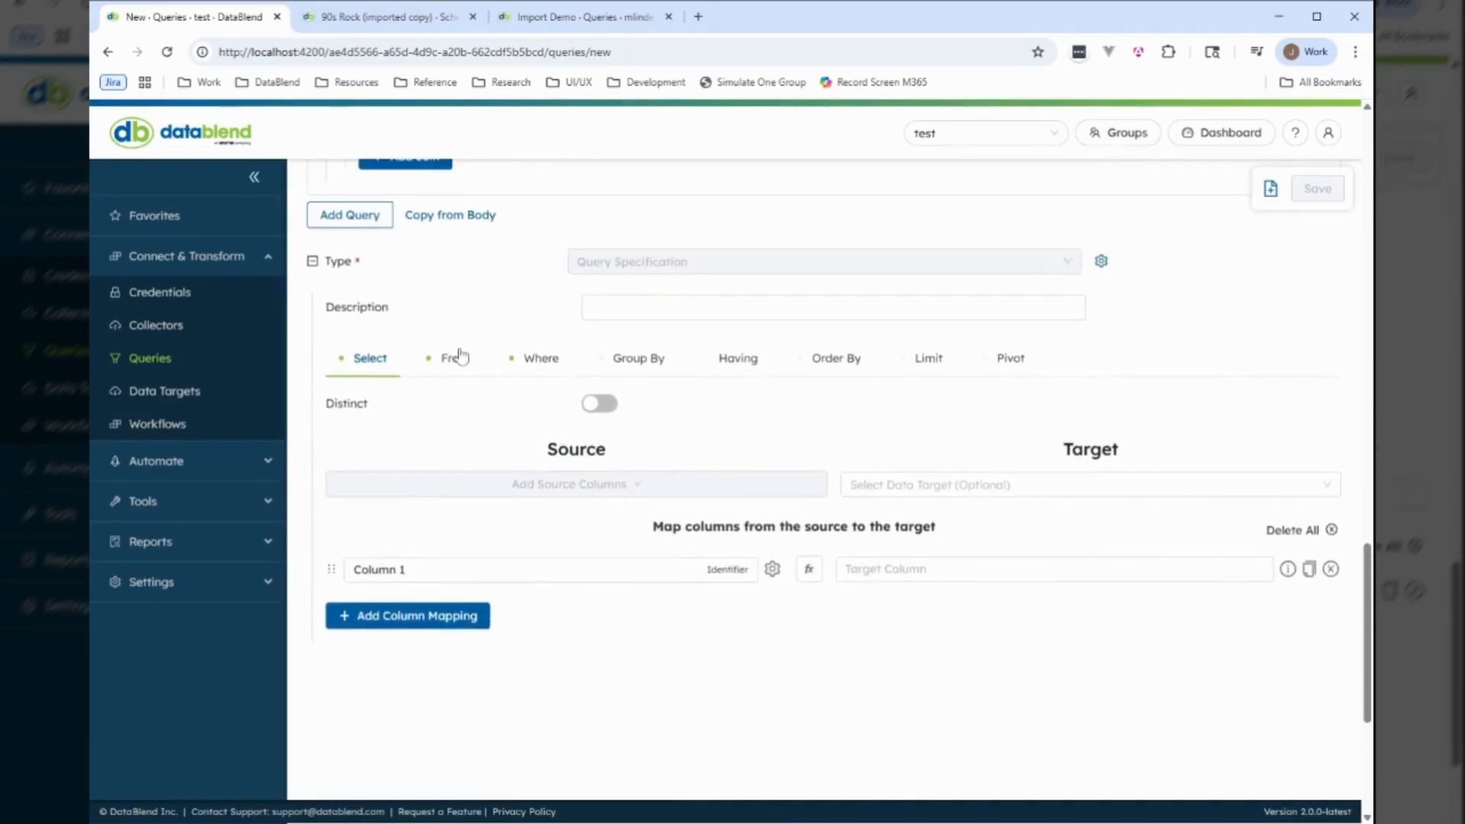
left_click(457, 358)
left_click(602, 495)
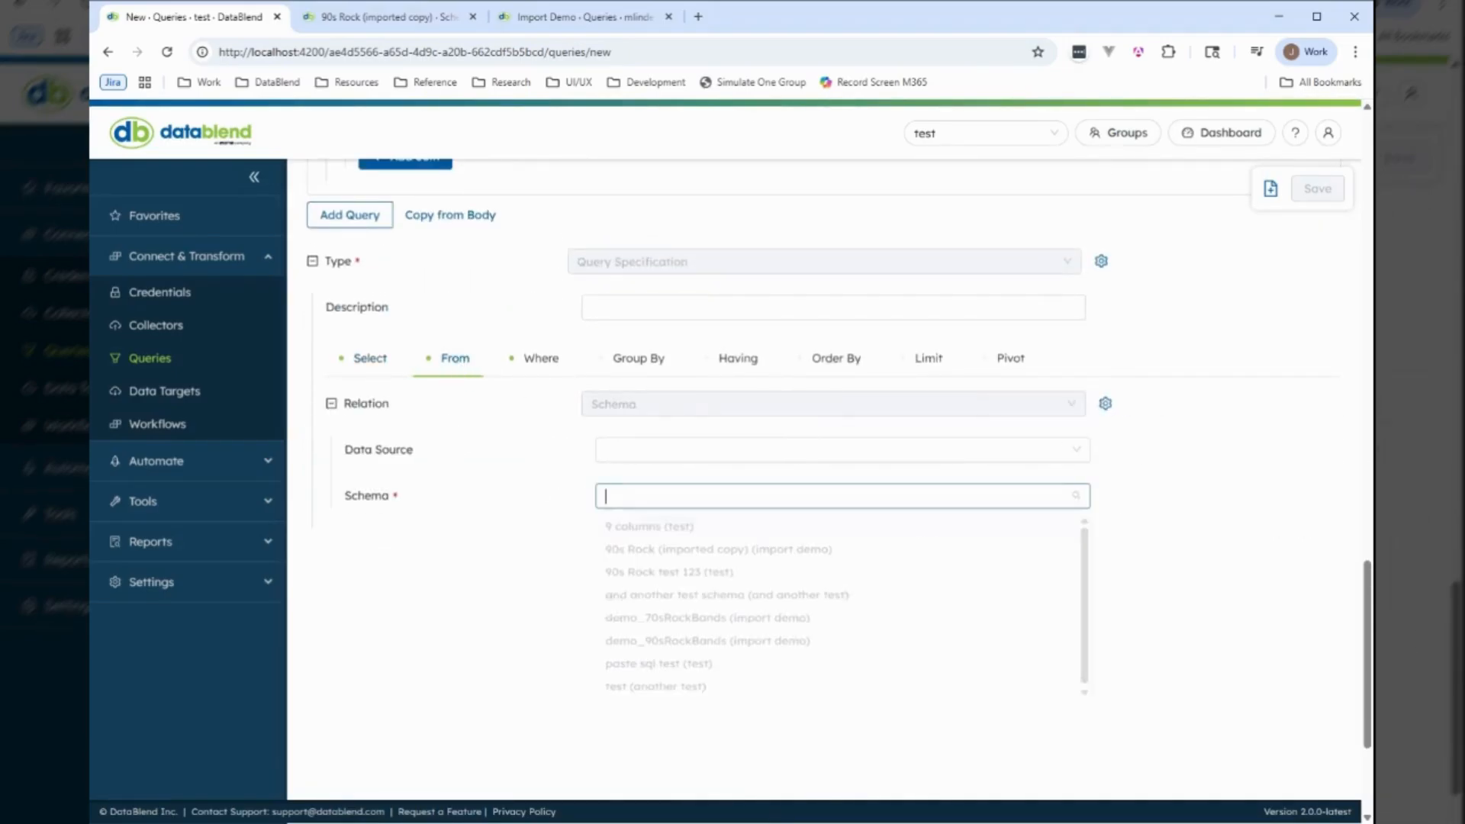
left_click(627, 534)
scroll(1170, 569, "up", 10)
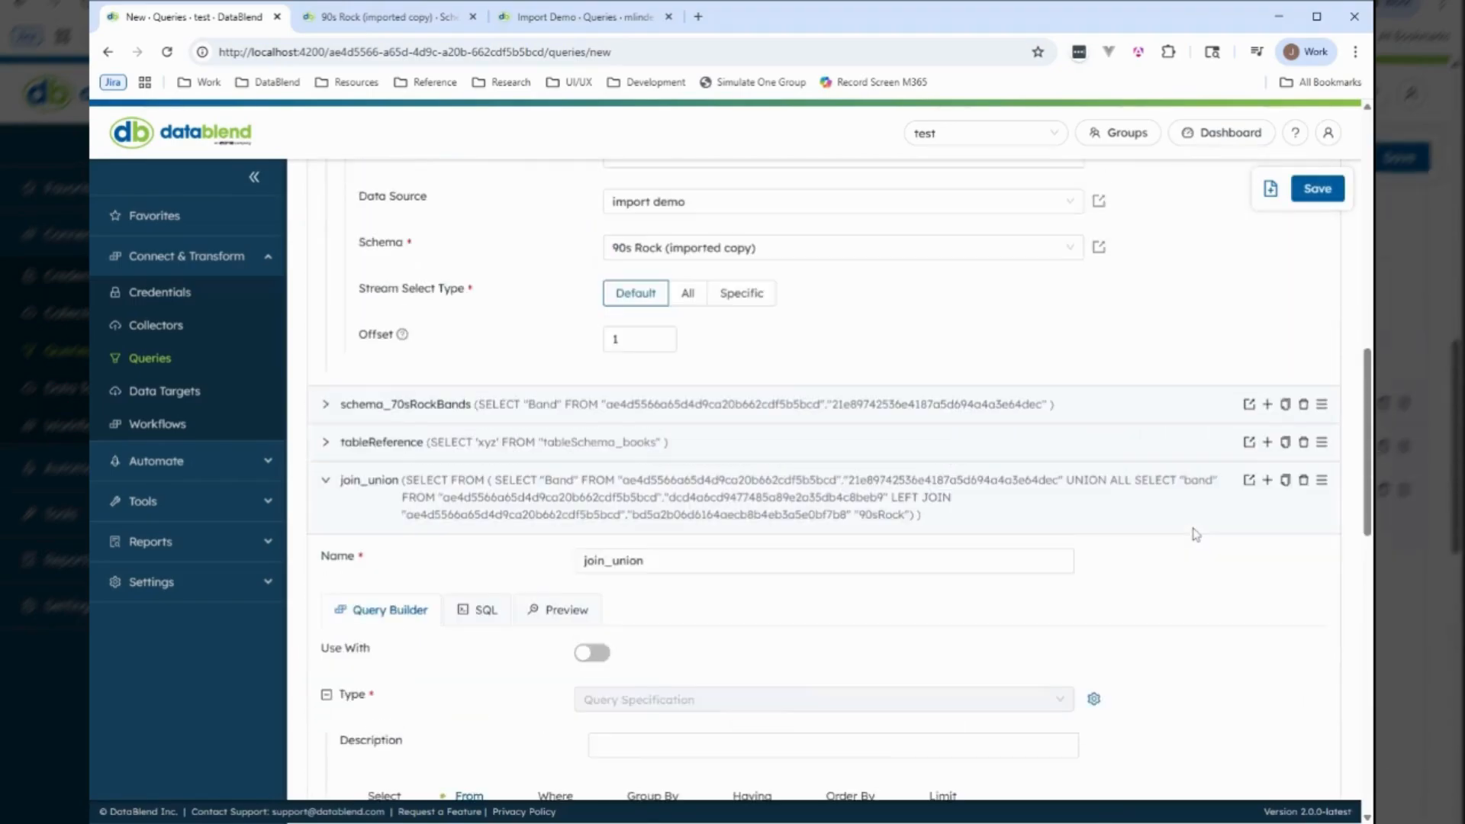
scroll(1195, 534, "up", 10)
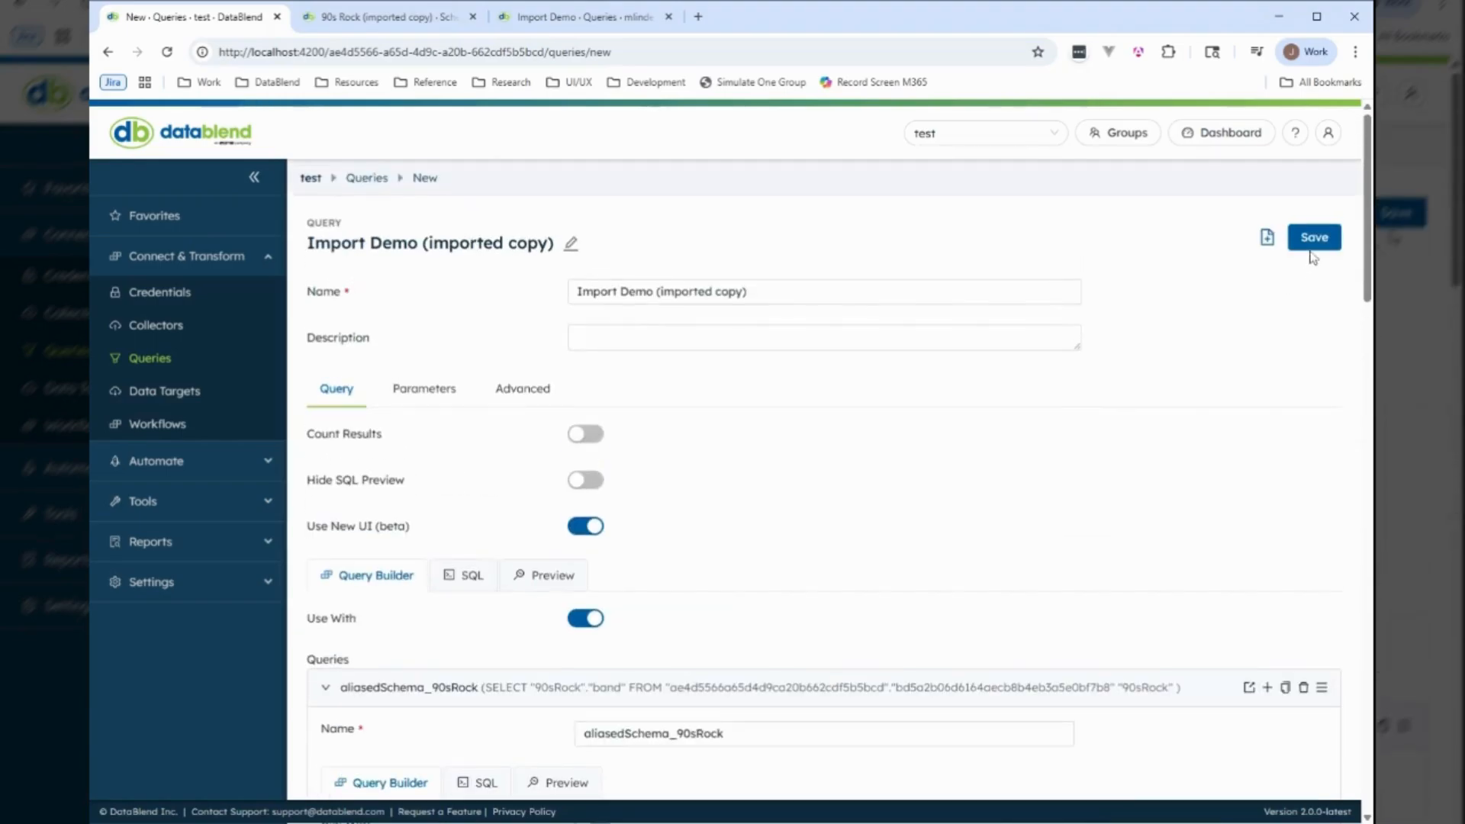
left_click(1311, 245)
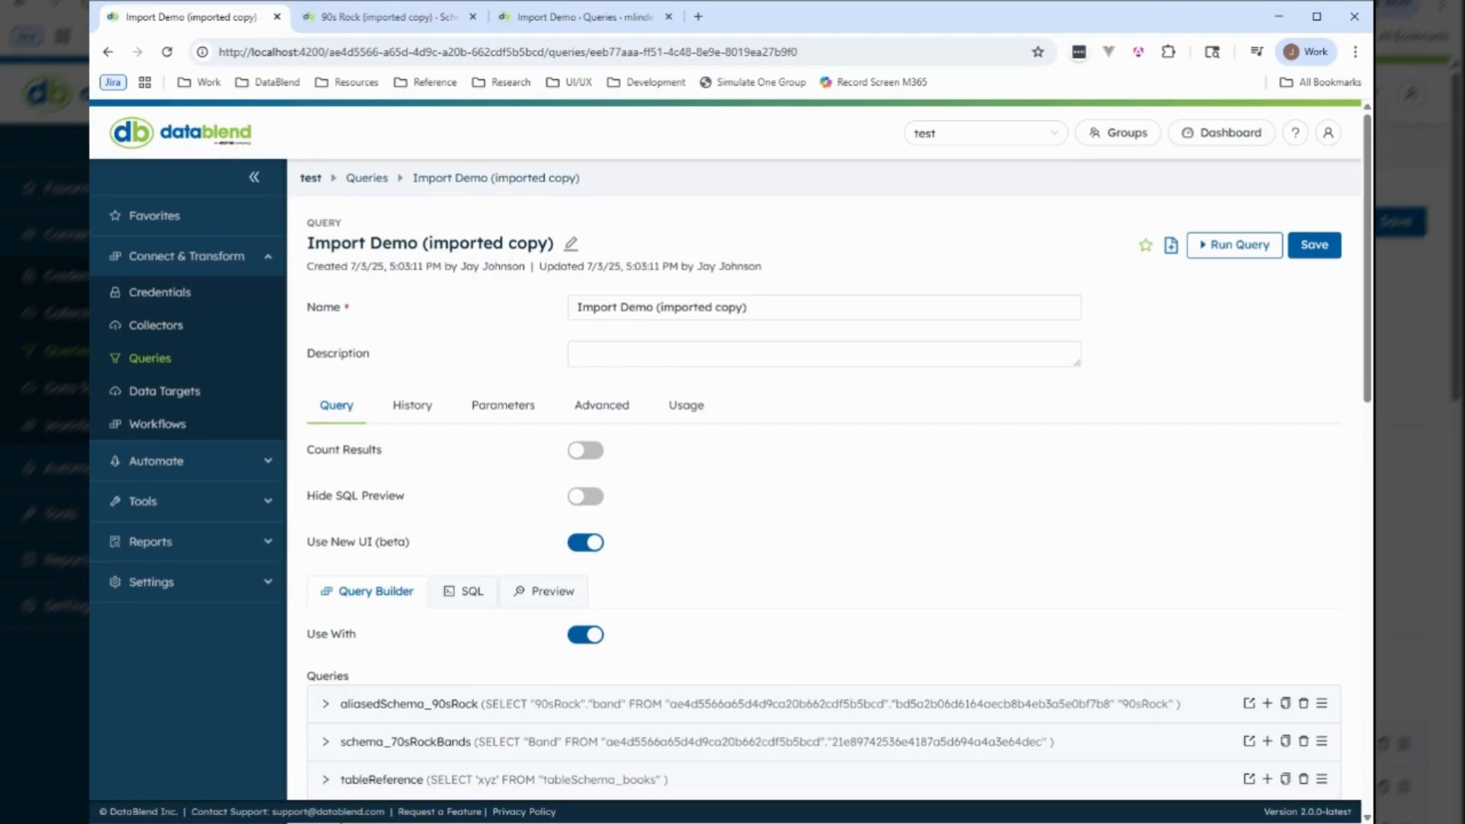
Step: Open the import demo data source and copy its 90s Rock (imported copy) schema
left_click(238, 265)
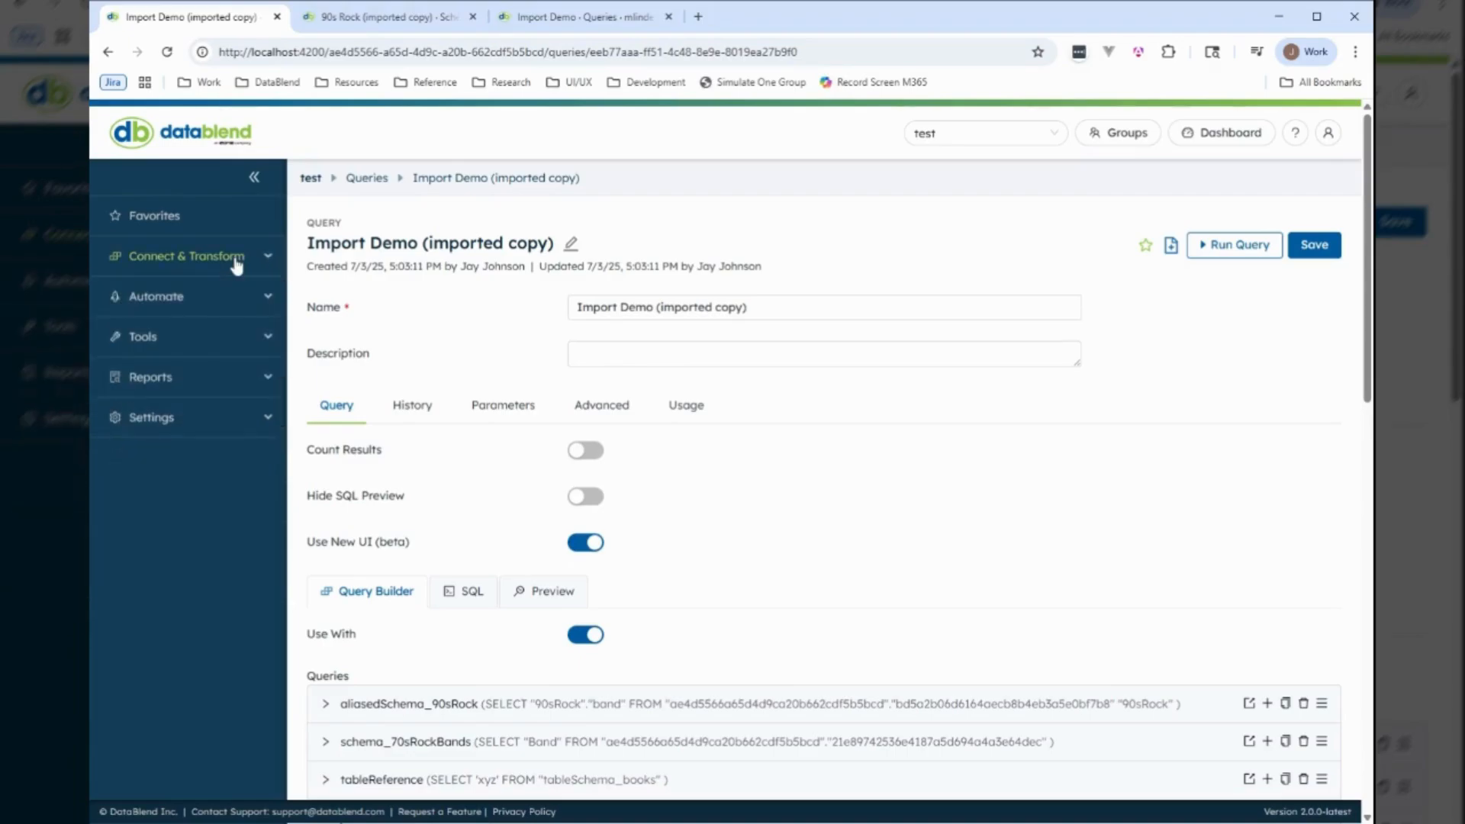
left_click(197, 337)
left_click(197, 507)
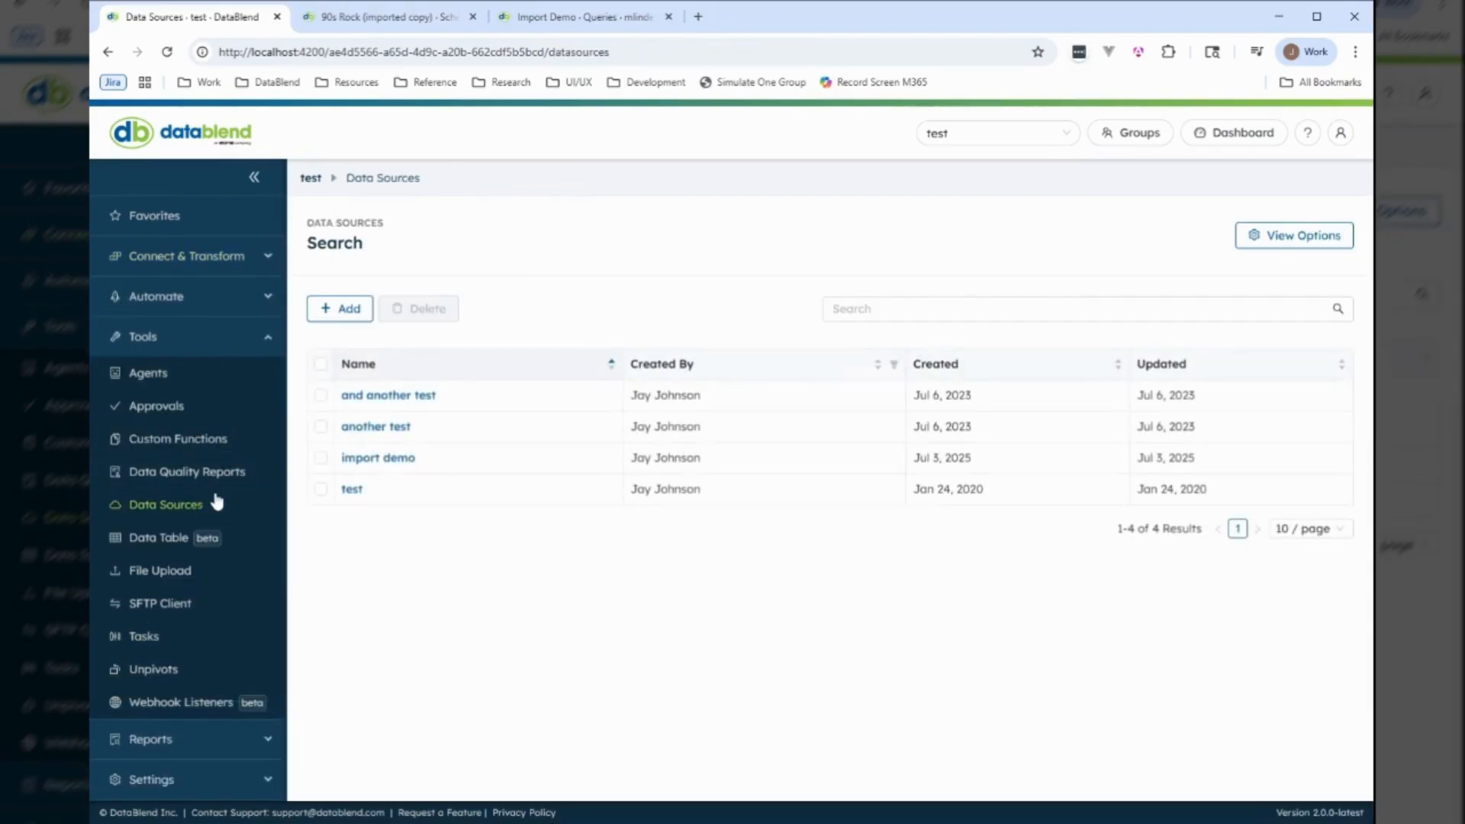
left_click(385, 461)
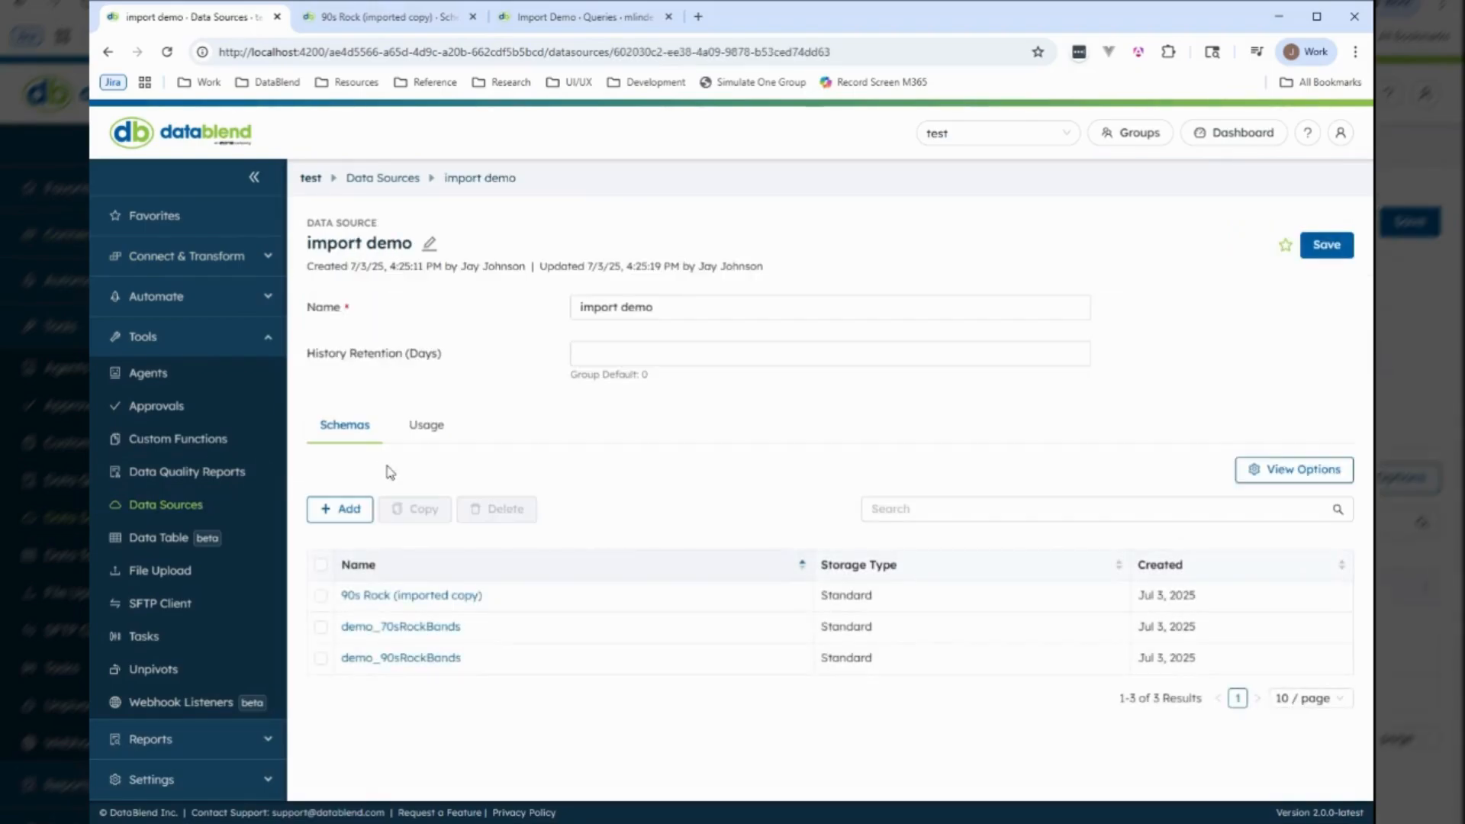
left_click(321, 596)
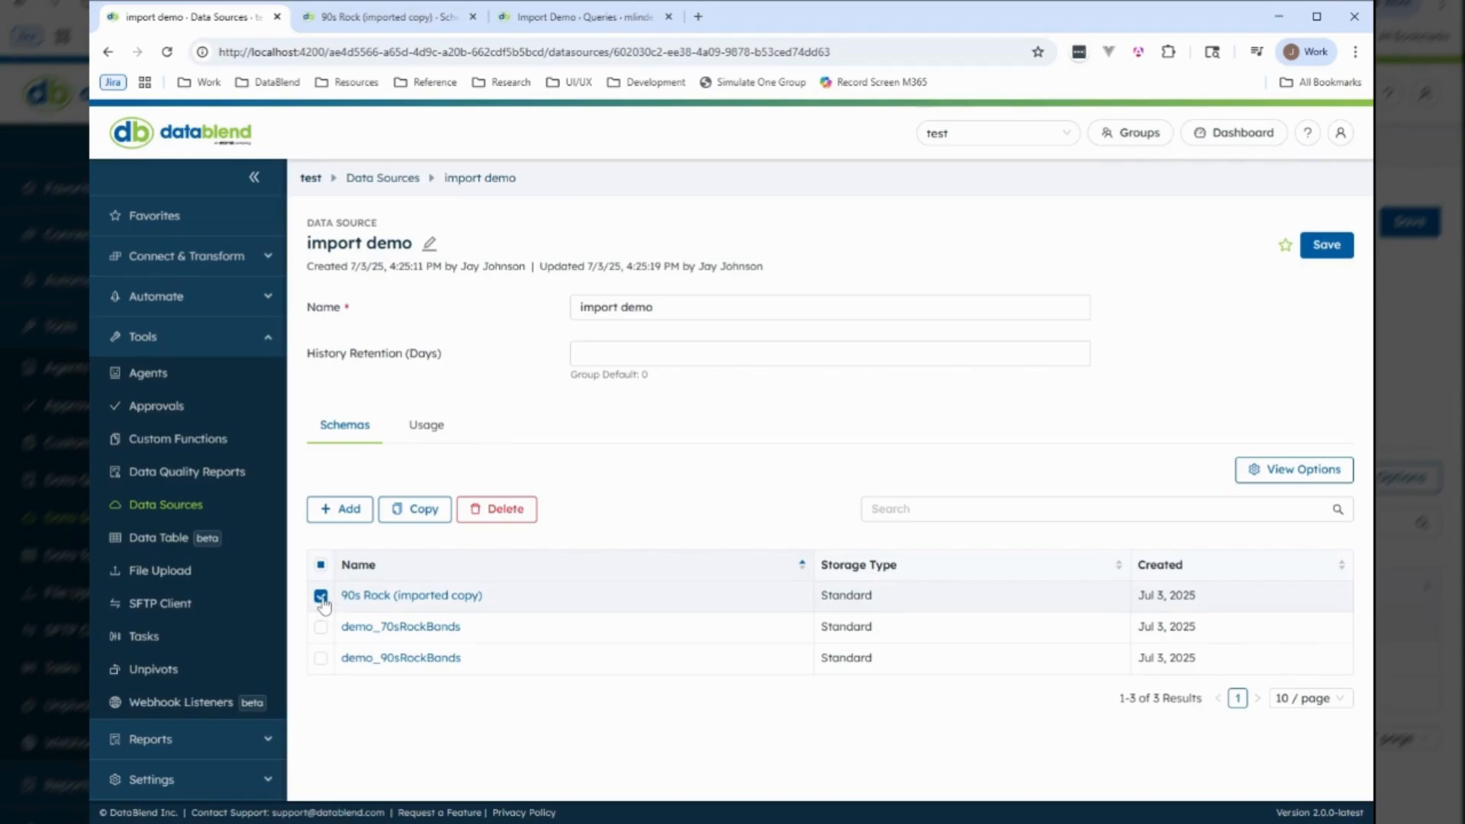
left_click(424, 509)
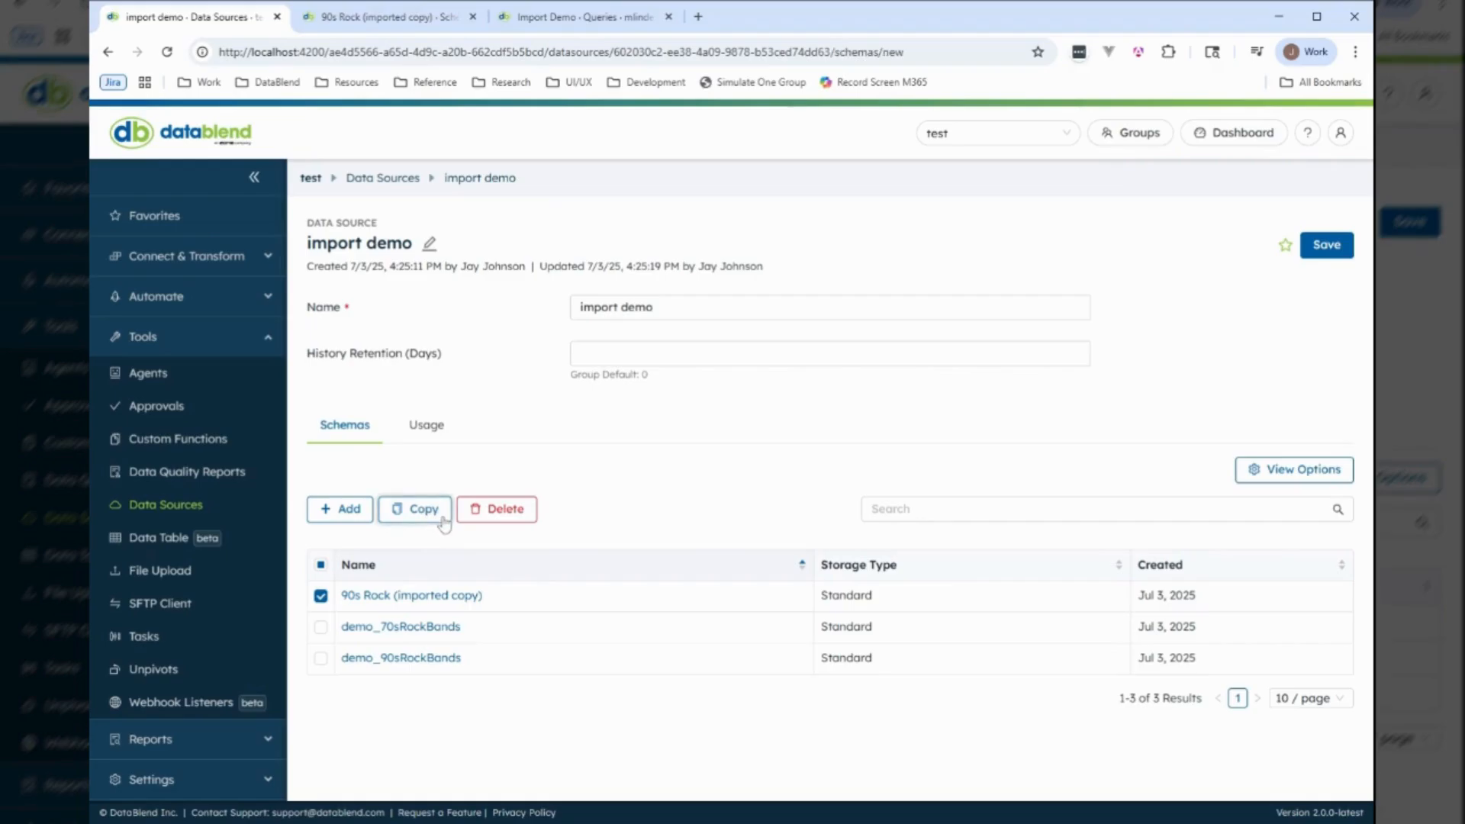
Step: Name the schema copy 90s Rock testing 123 and set its data source to test
scroll(456, 511, "down", 1)
scroll(456, 511, "down", 1)
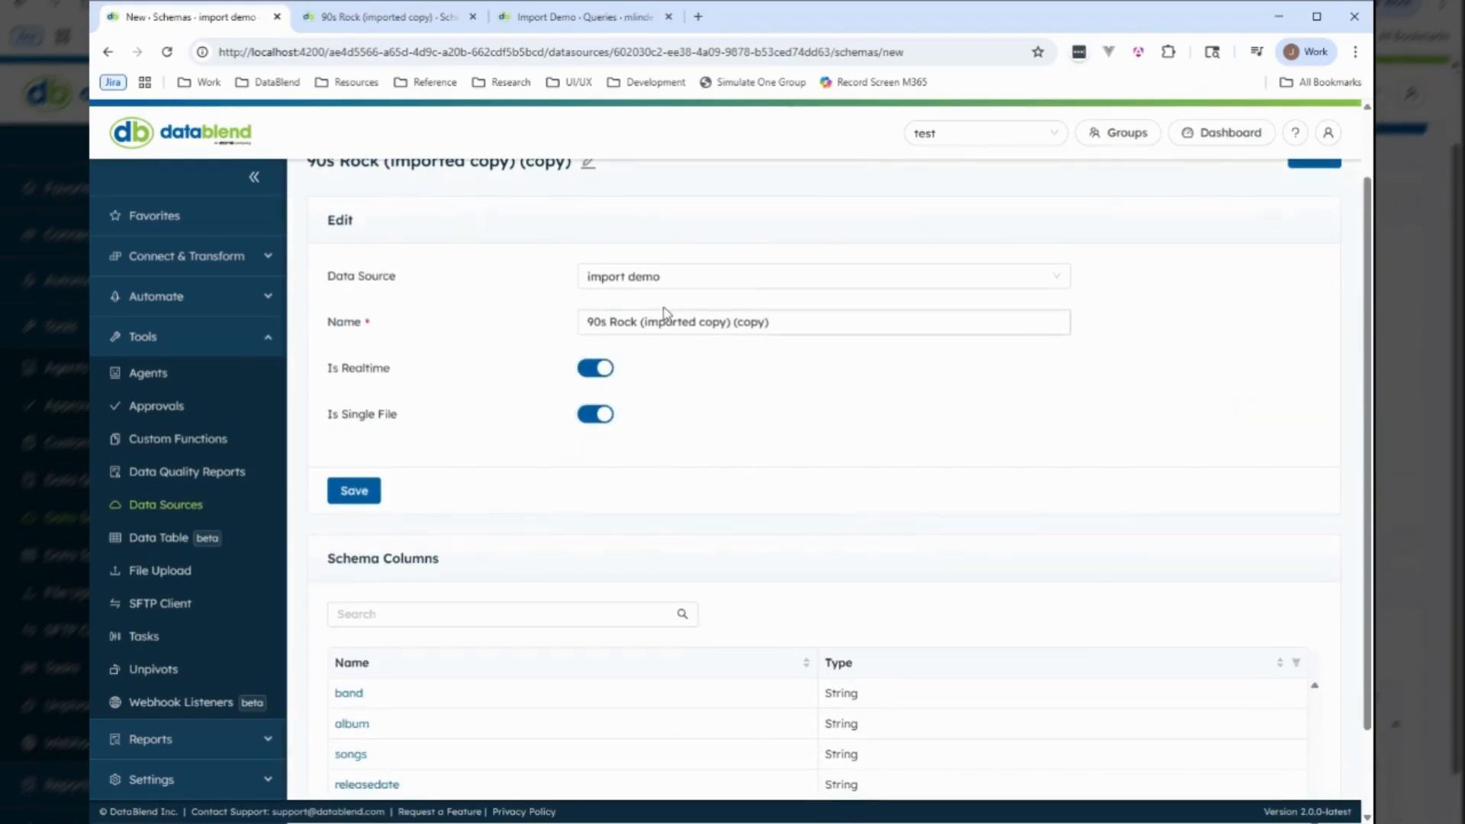
left_click_drag(639, 322, 768, 322)
type("testing 123")
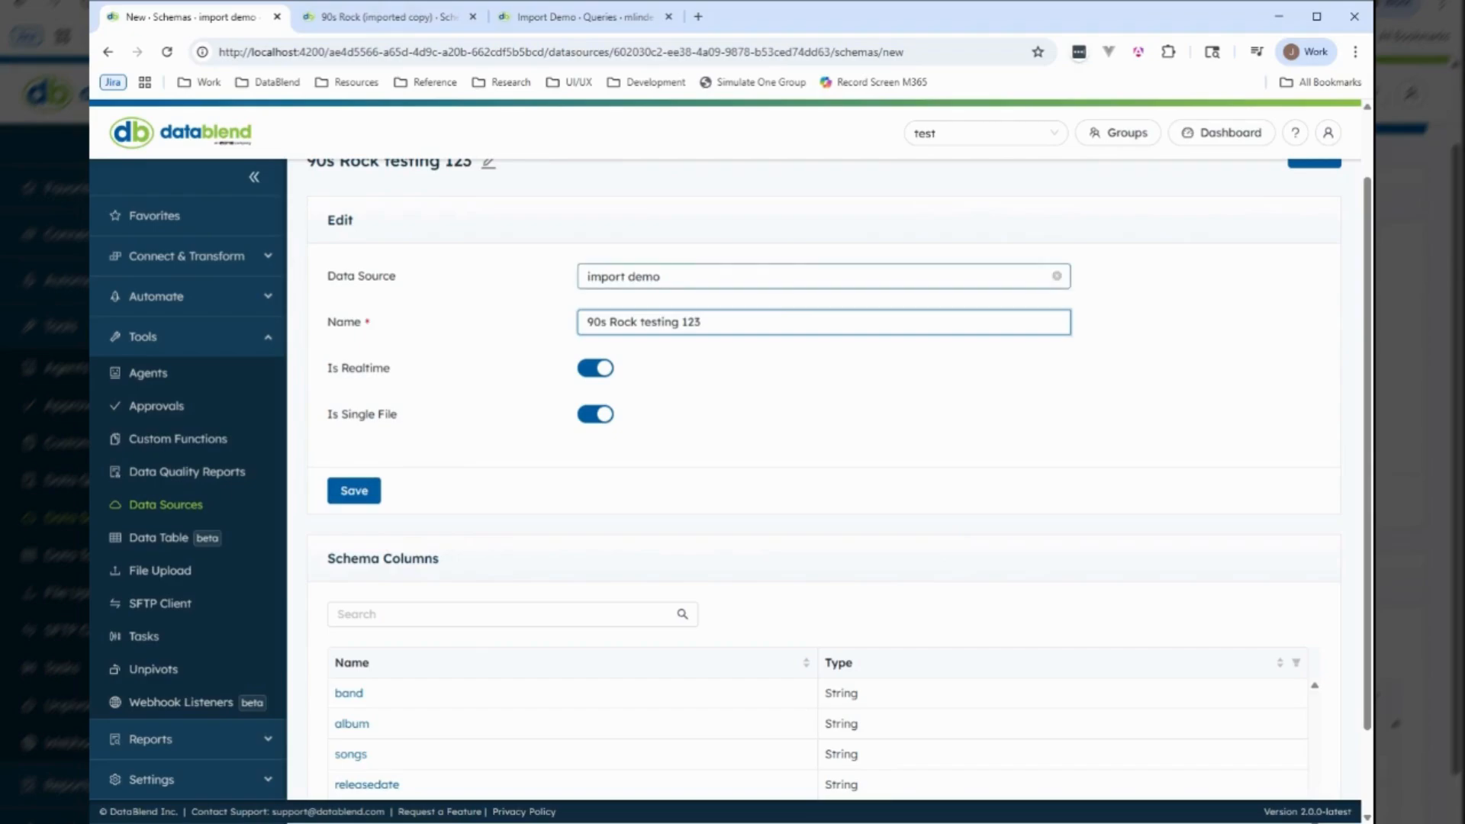
left_click(824, 276)
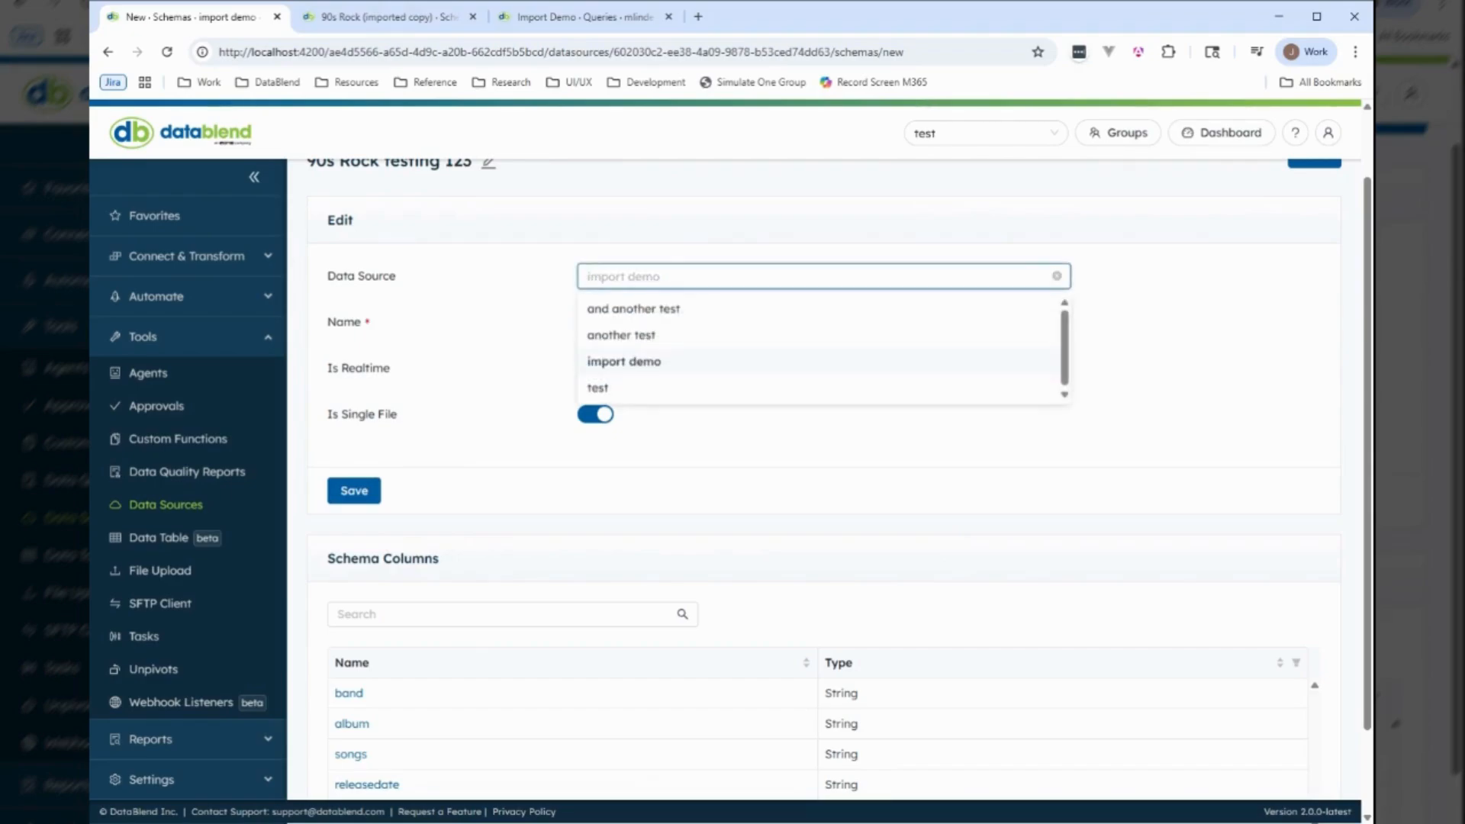
left_click(597, 388)
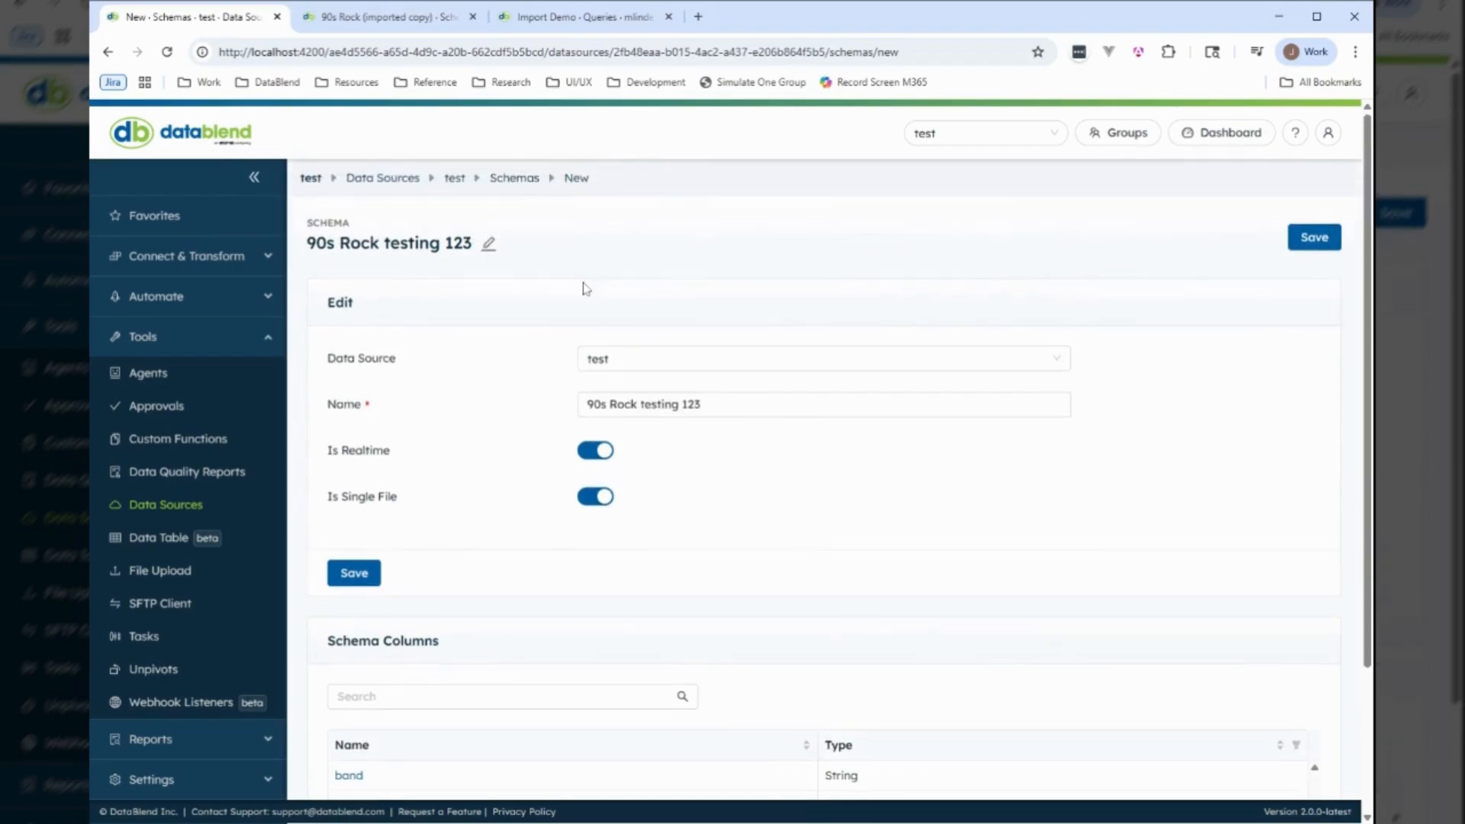
Step: Review the details of the copied schema's band column and save the new schema
scroll(496, 409, "down", 3)
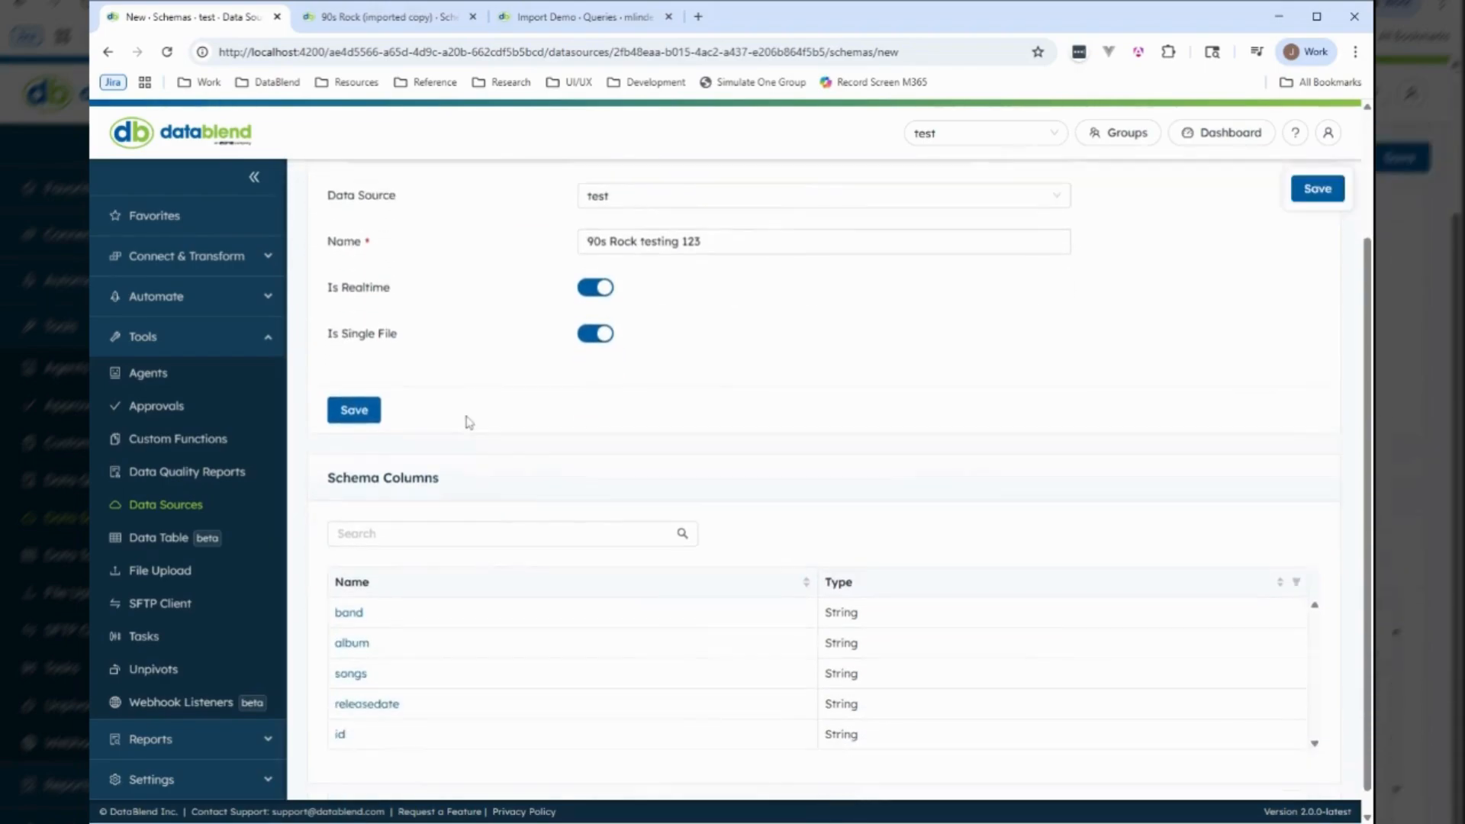
left_click(349, 590)
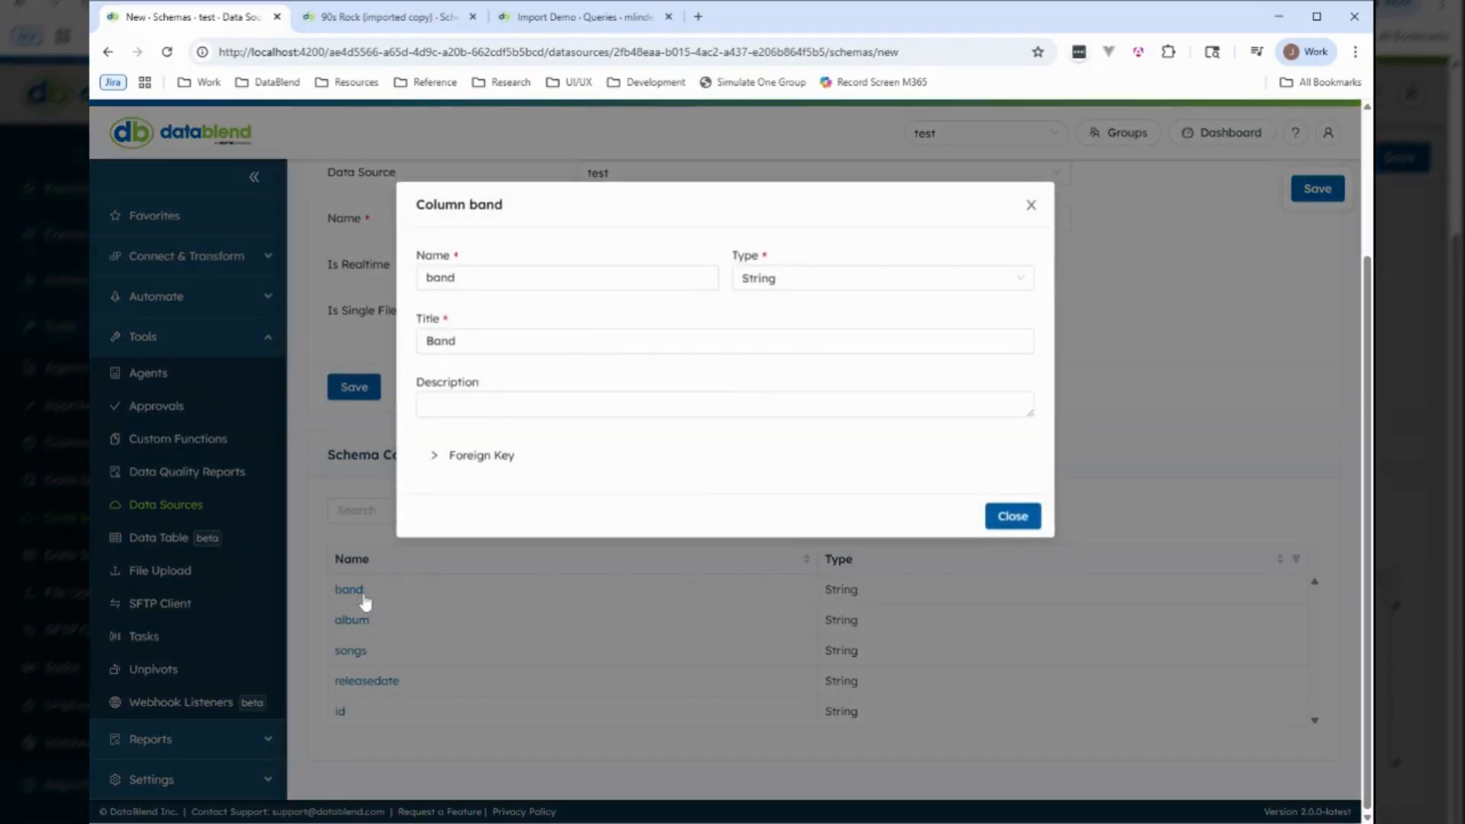
left_click(1014, 516)
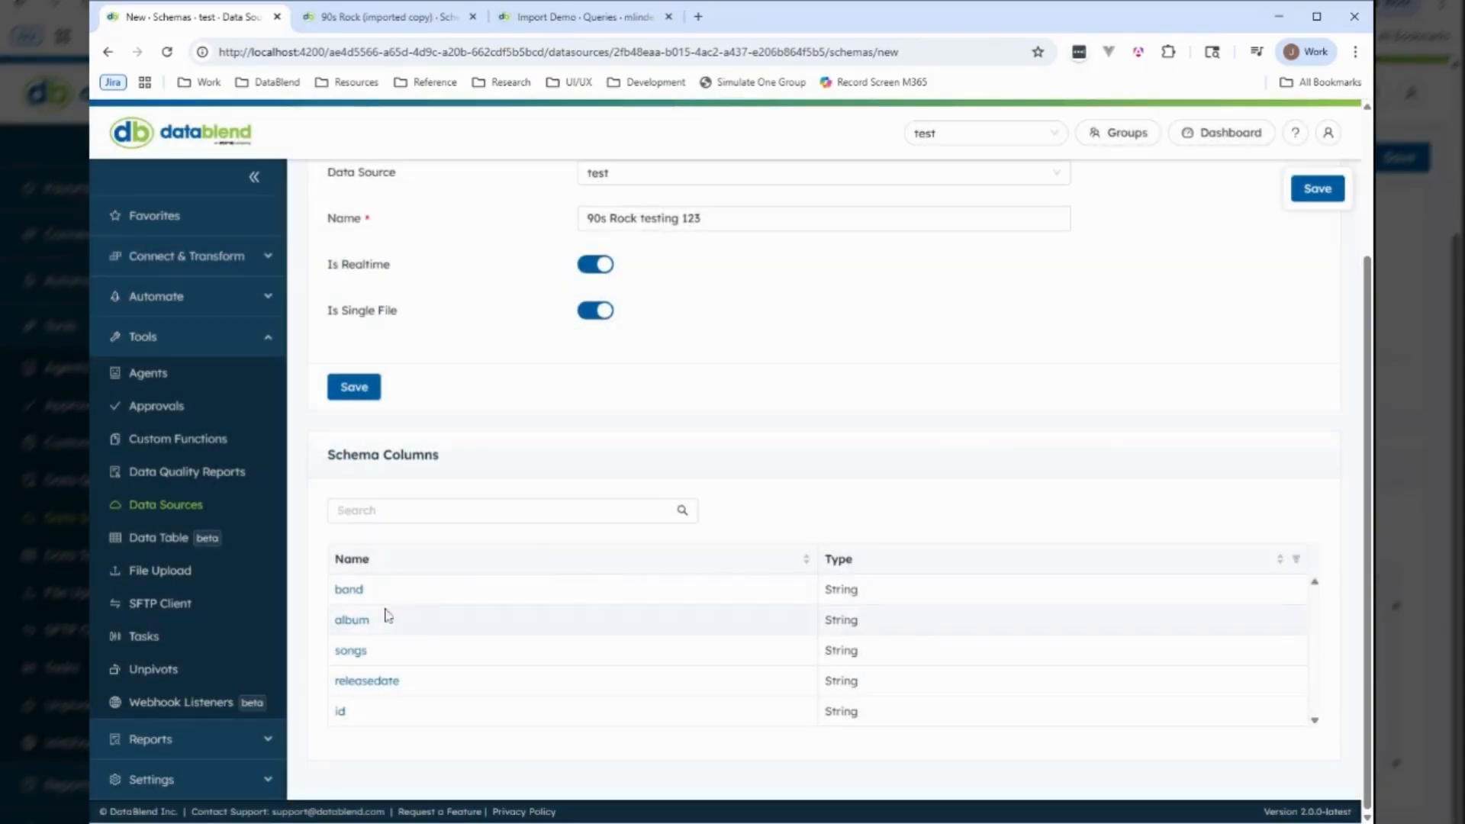
scroll(656, 534, "up", 3)
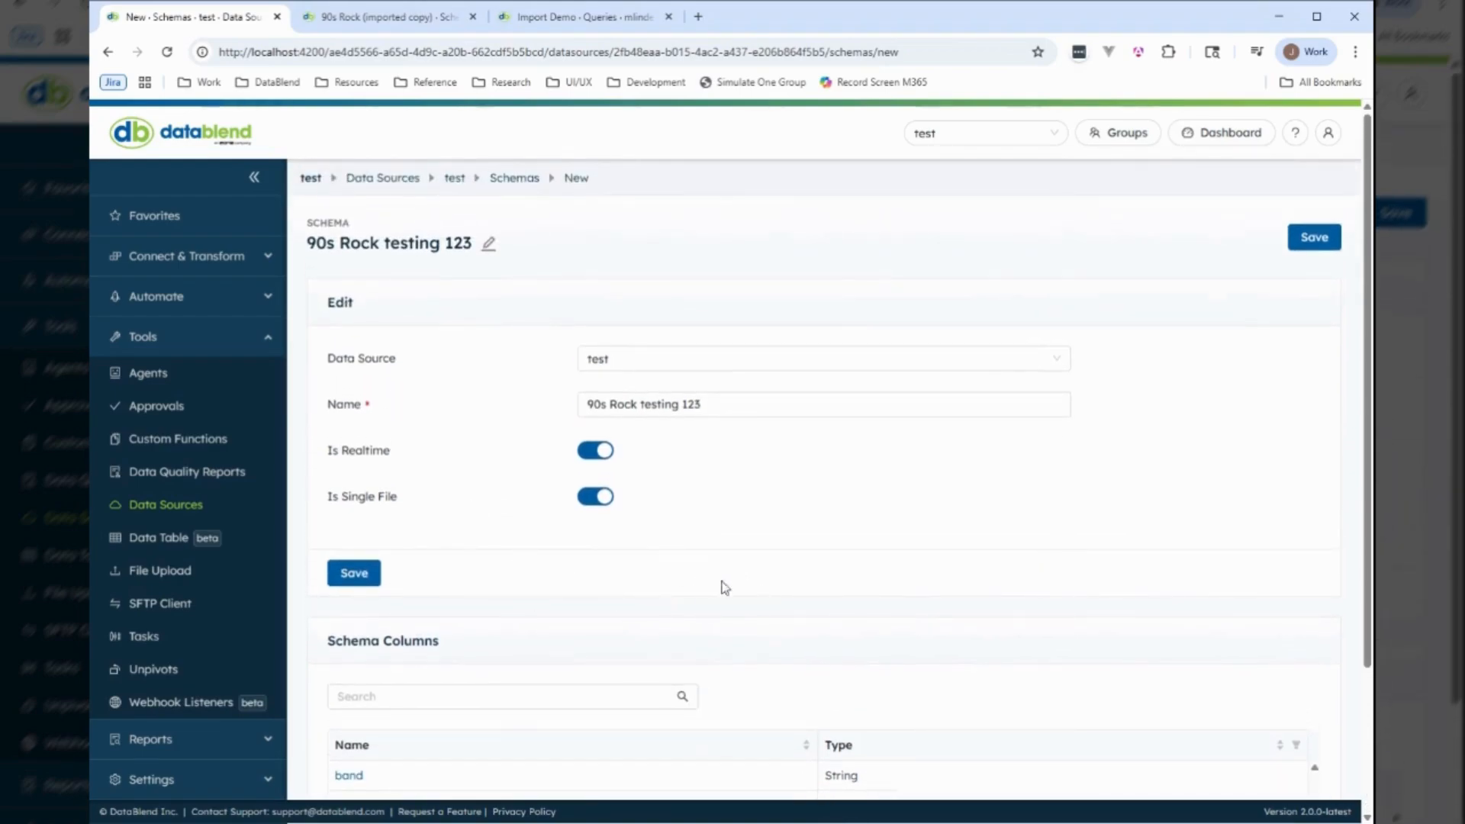
left_click(1310, 240)
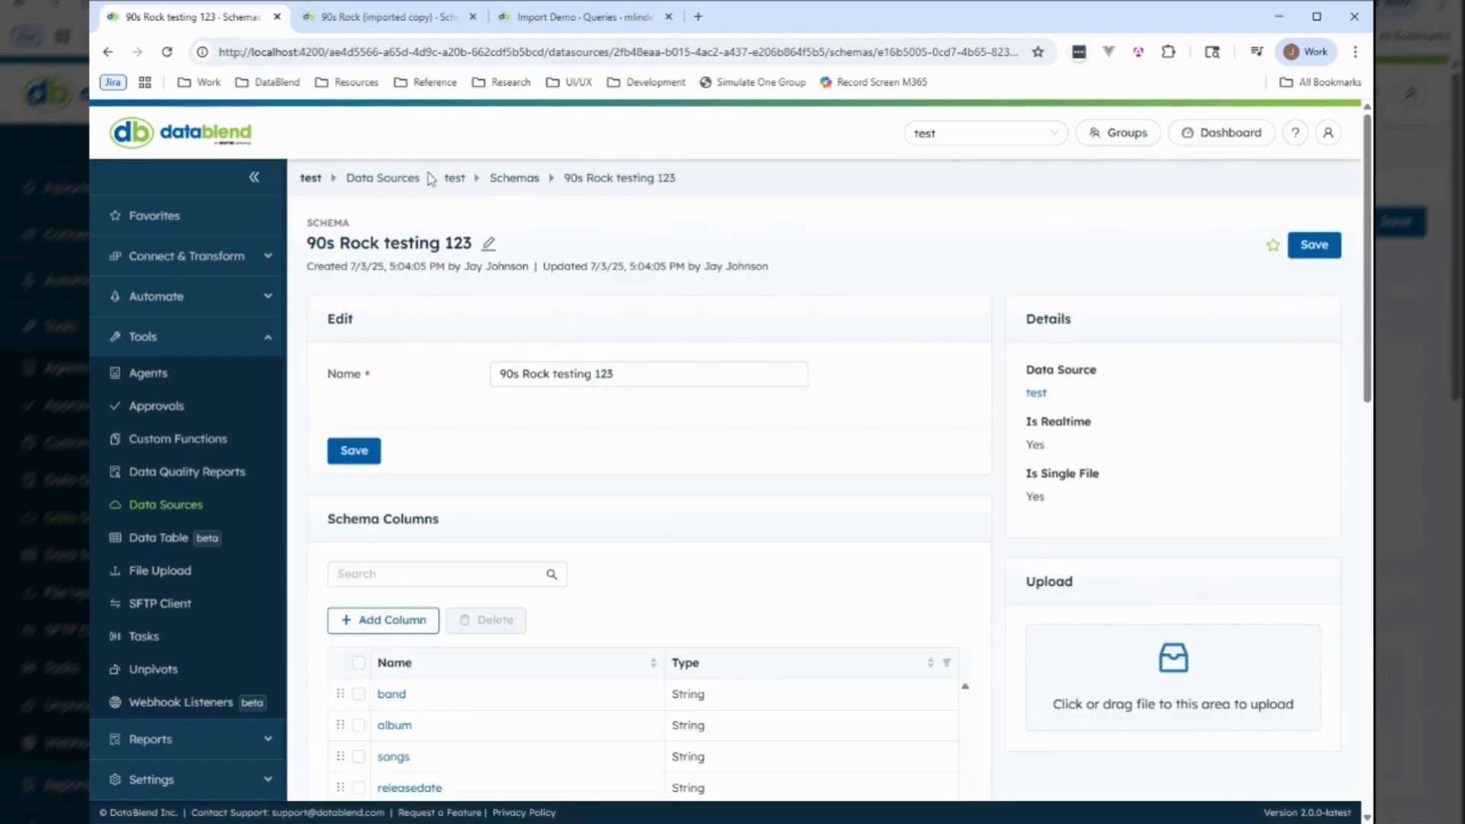
Step: Return to the data sources list and open the test data source to check its schemas
left_click(402, 180)
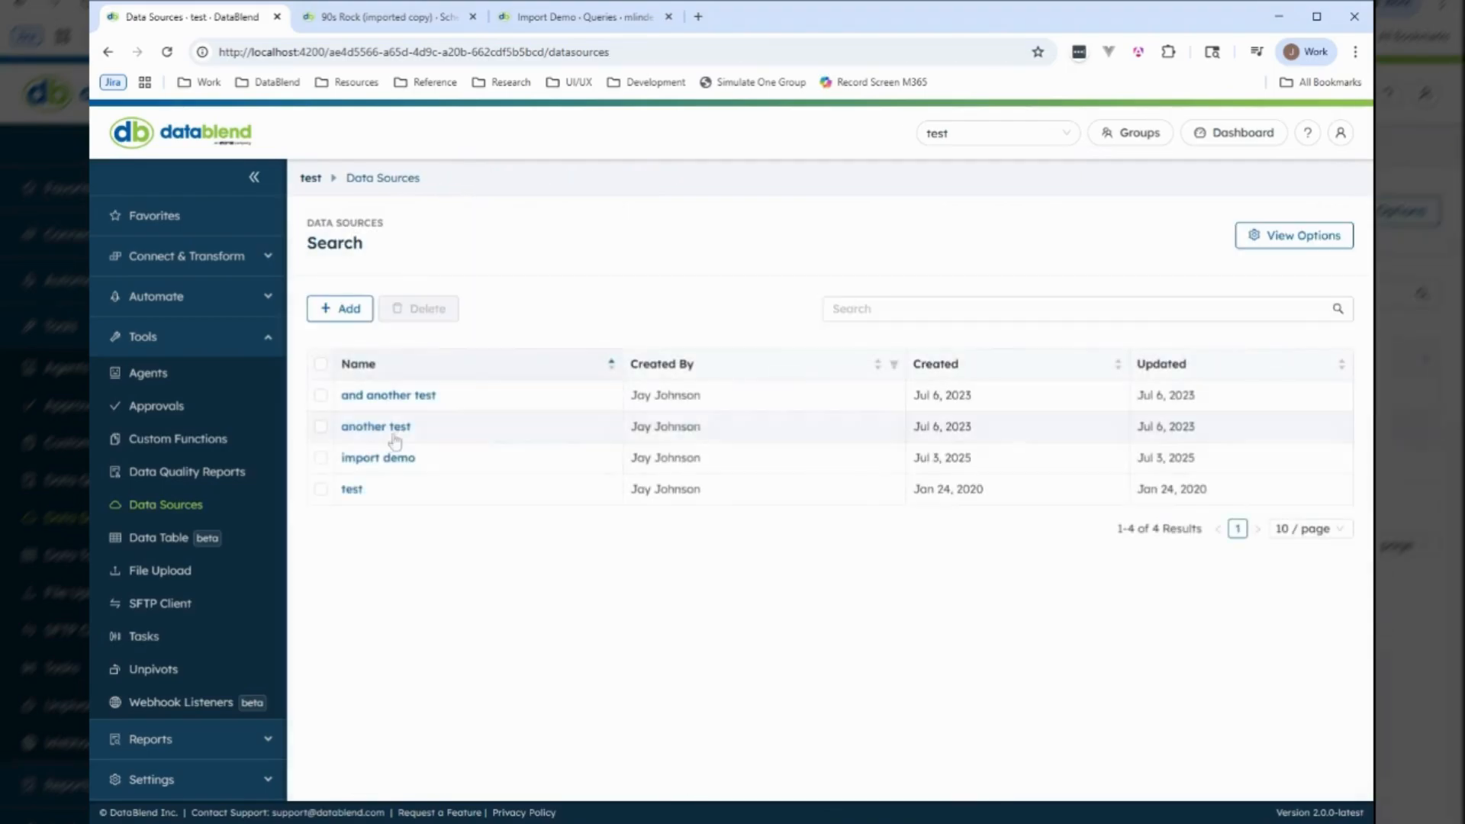
left_click(355, 488)
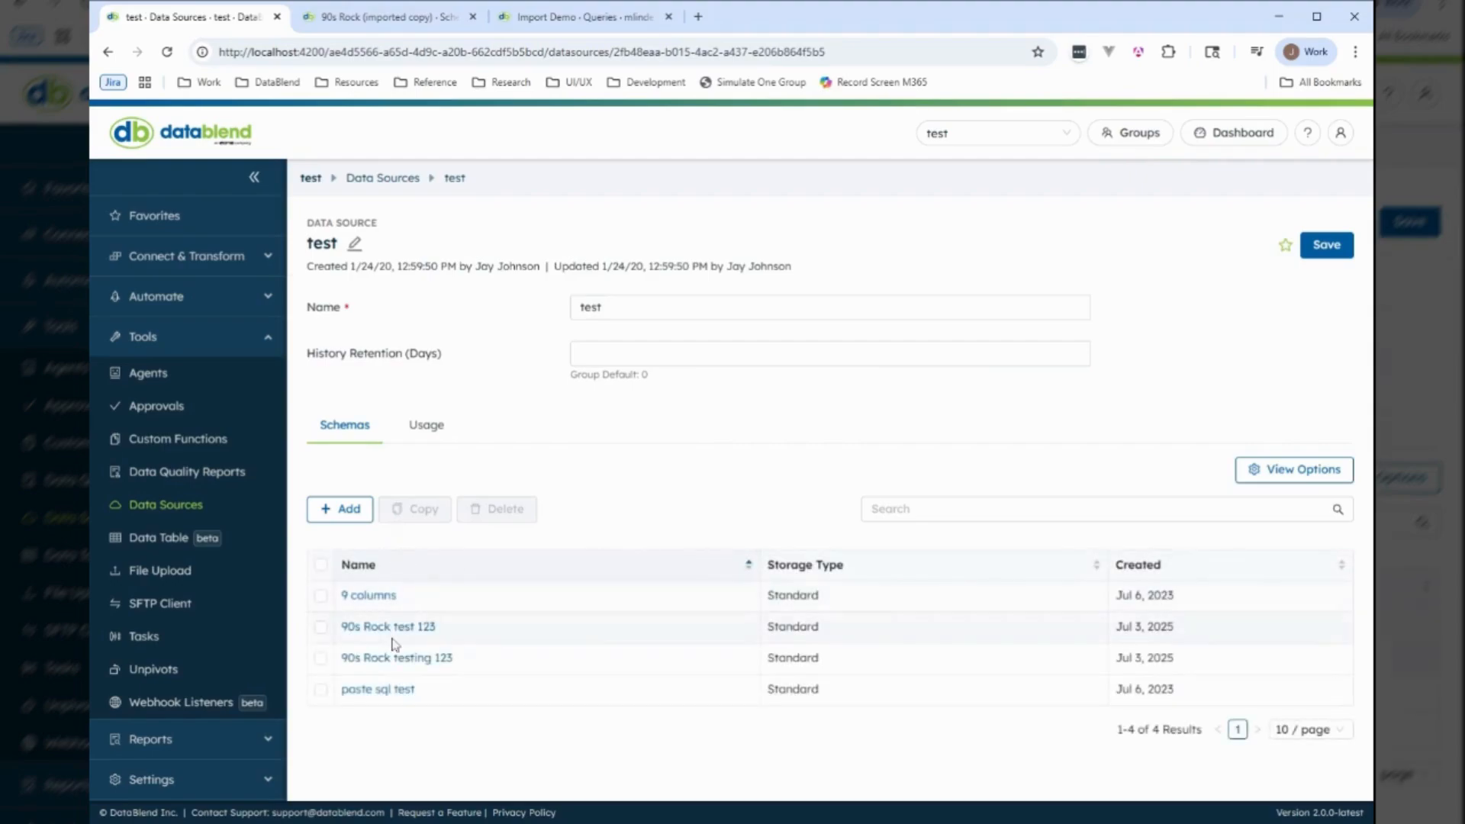